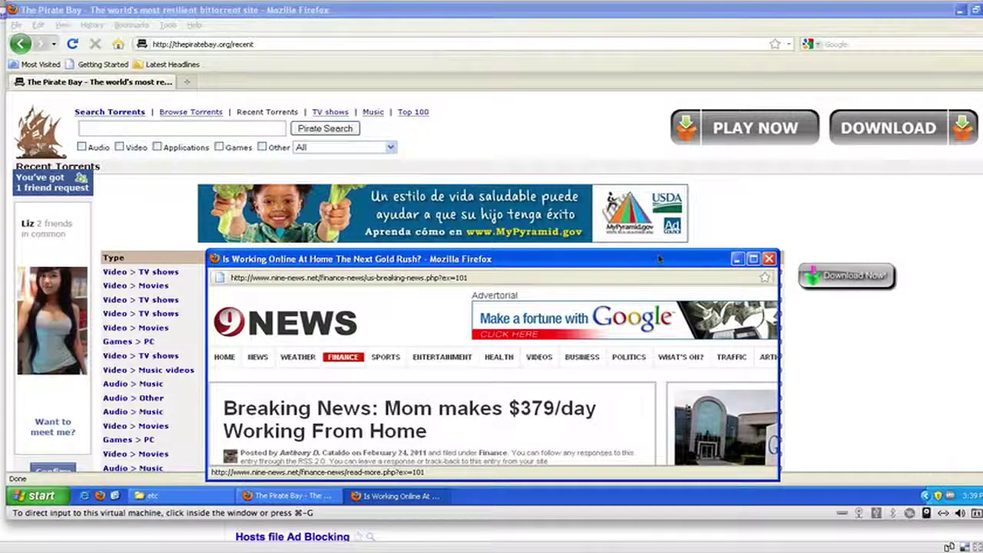
Close the ad popup, reload The Pirate Bay, and minimize Firefox to show the etc folder
left_click(660, 259)
left_click_drag(659, 259, 627, 179)
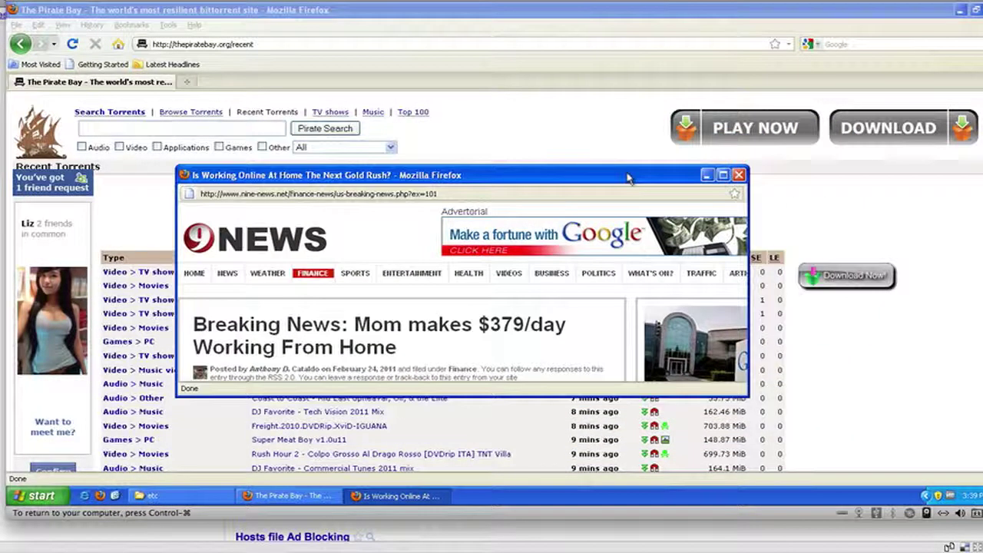
left_click(739, 176)
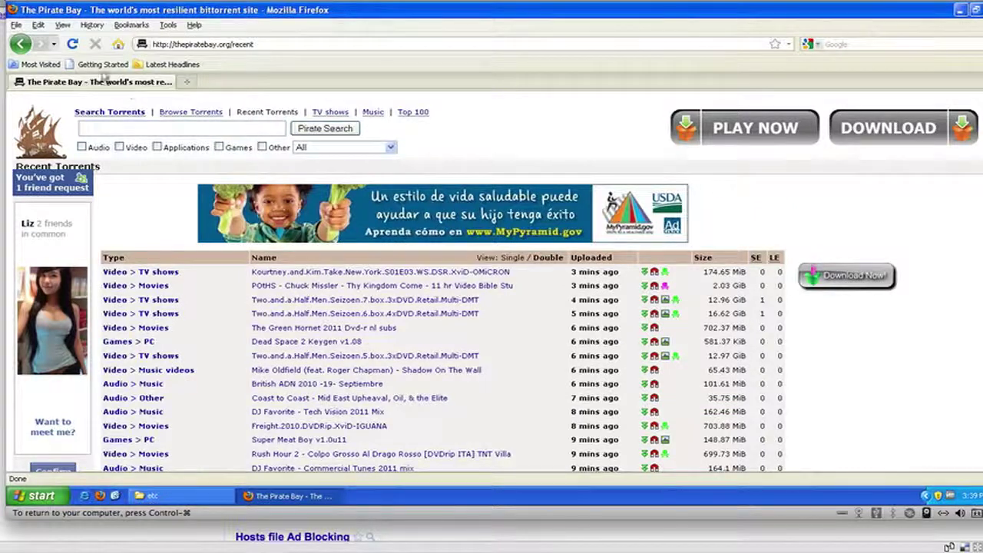
left_click(72, 43)
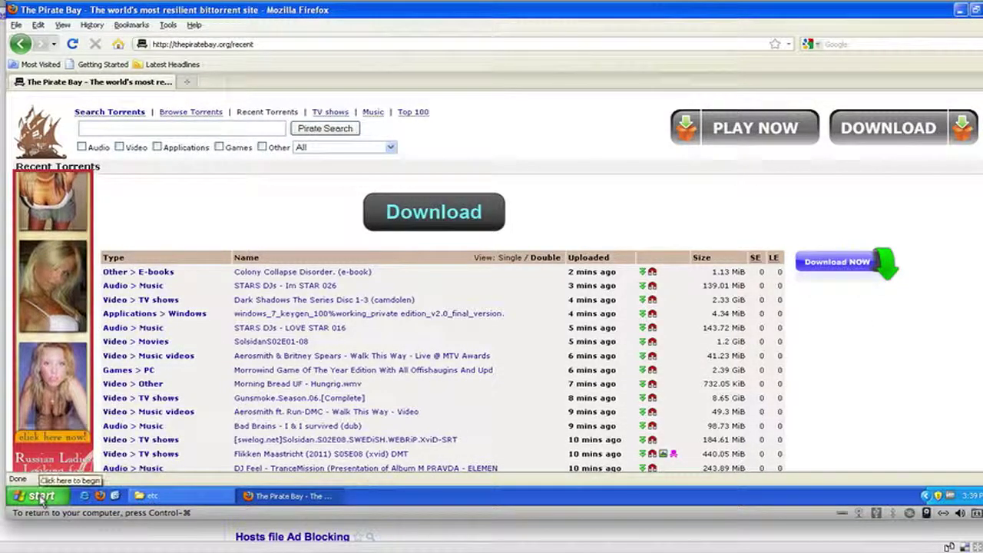
left_click(961, 10)
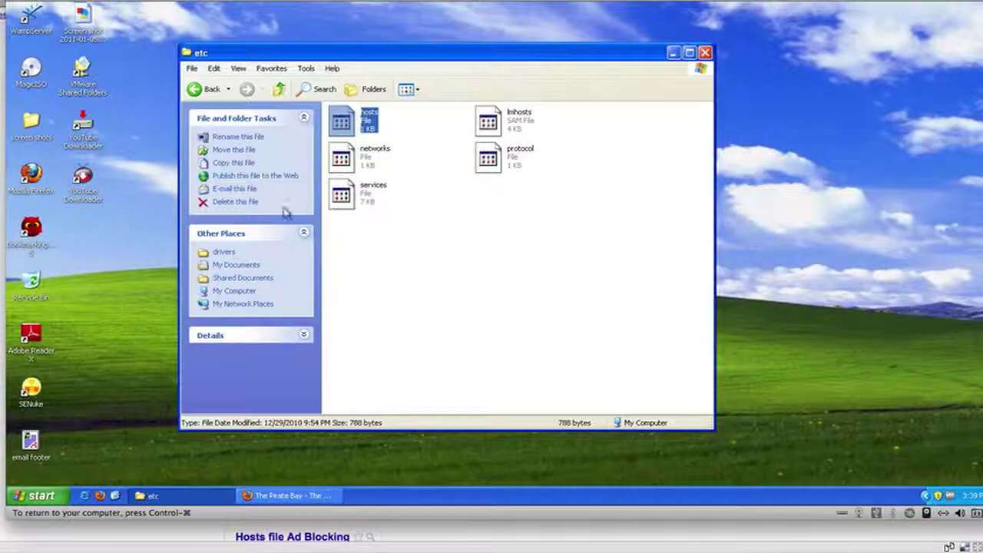
Google 'ad blocking hosts file' and open the someonewhocares.org 'Using a Hosts File' result
left_click(99, 496)
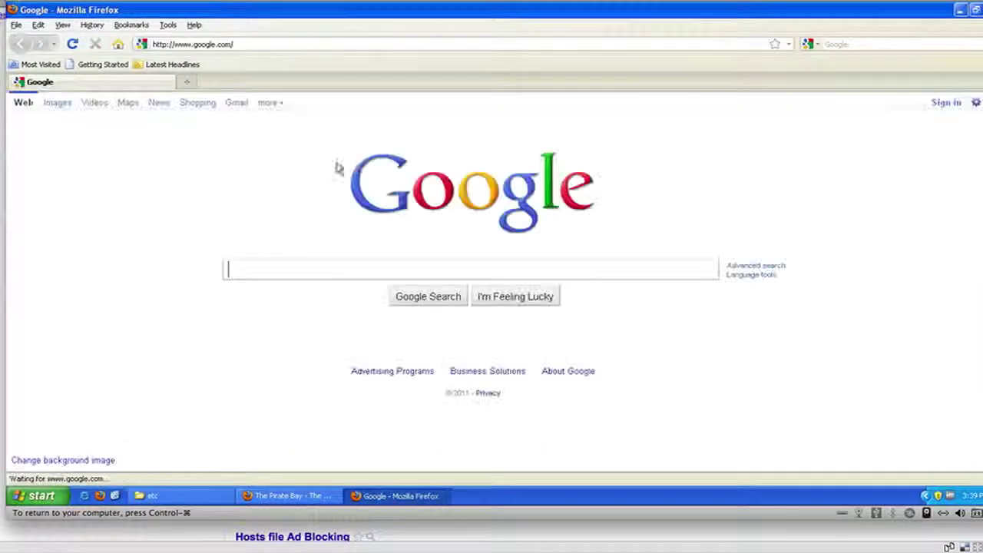
type("ad bl")
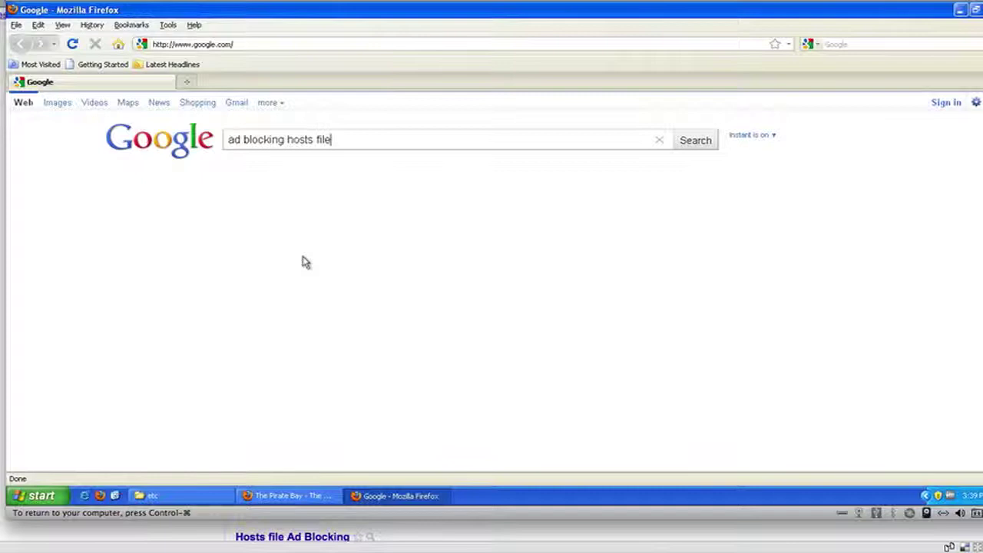
type("ocking hosts file")
key("Return")
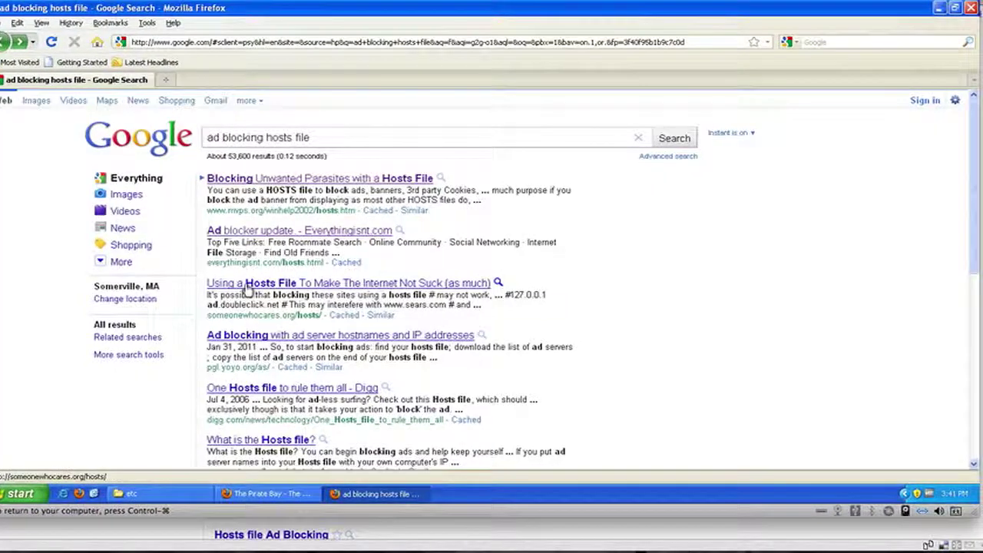
left_click(248, 284)
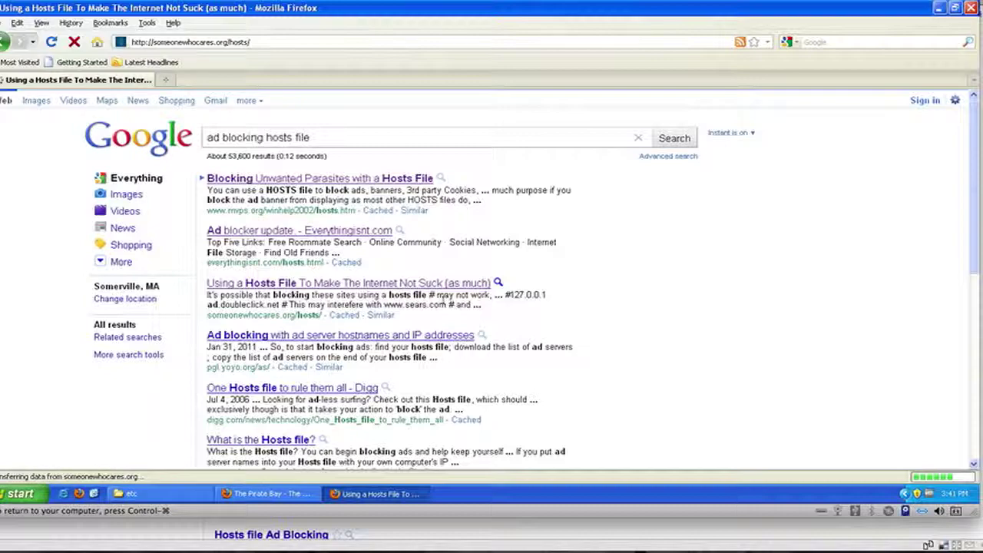
Scroll through the someonewhocares.org page's instructions and its long list of 127.0.0.1 ad-server entries
scroll(268, 220, "down", 15)
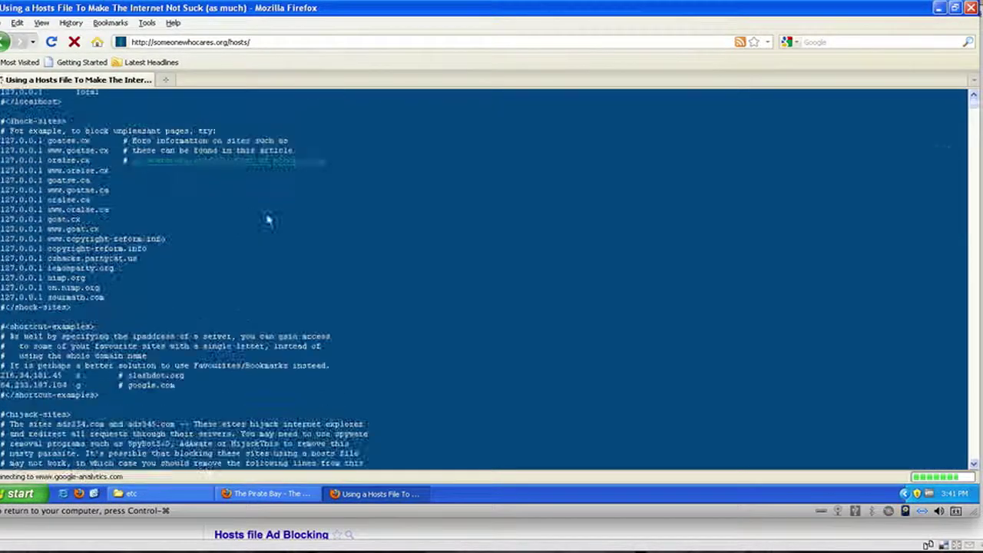
scroll(268, 220, "down", 20)
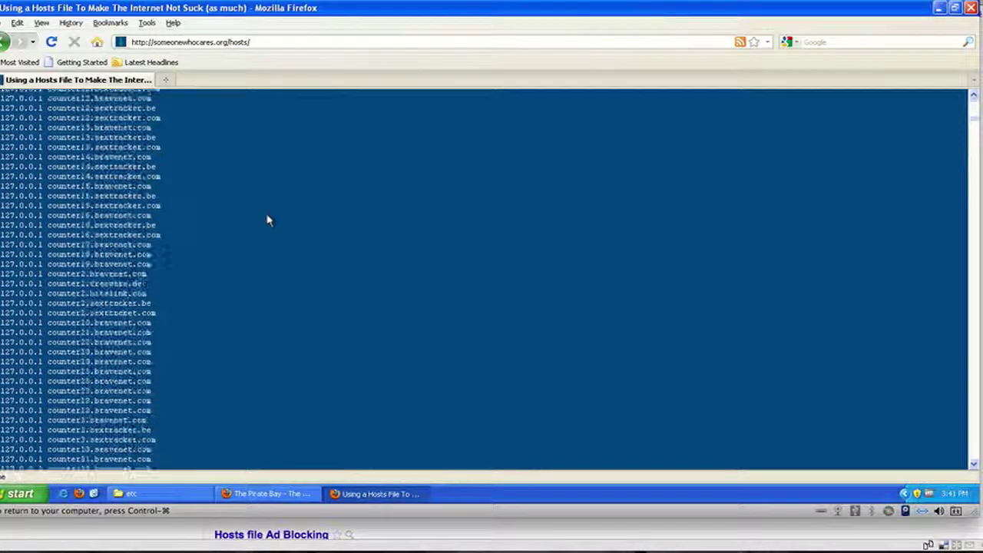
scroll(268, 219, "up", 20)
scroll(268, 220, "up", 10)
scroll(268, 219, "down", 10)
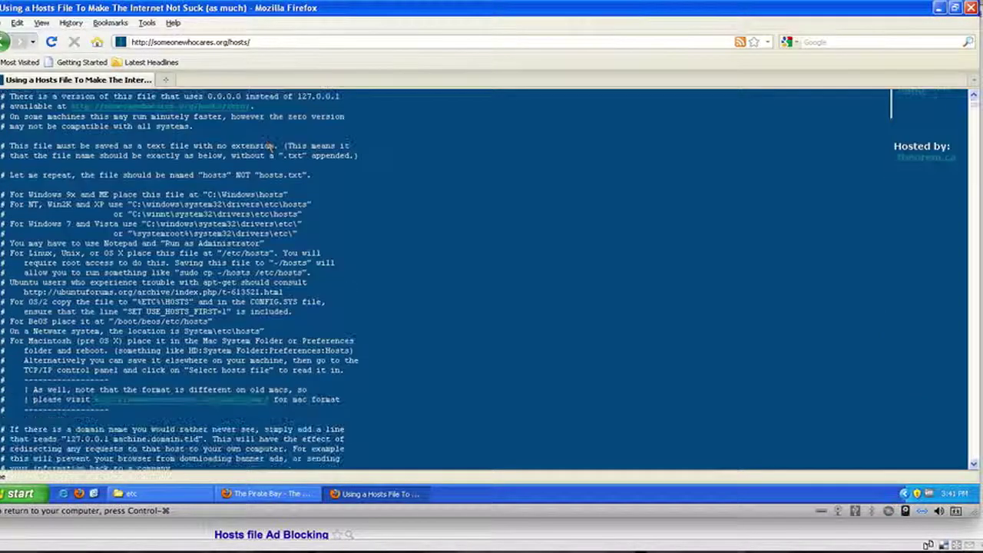
scroll(268, 215, "down", 15)
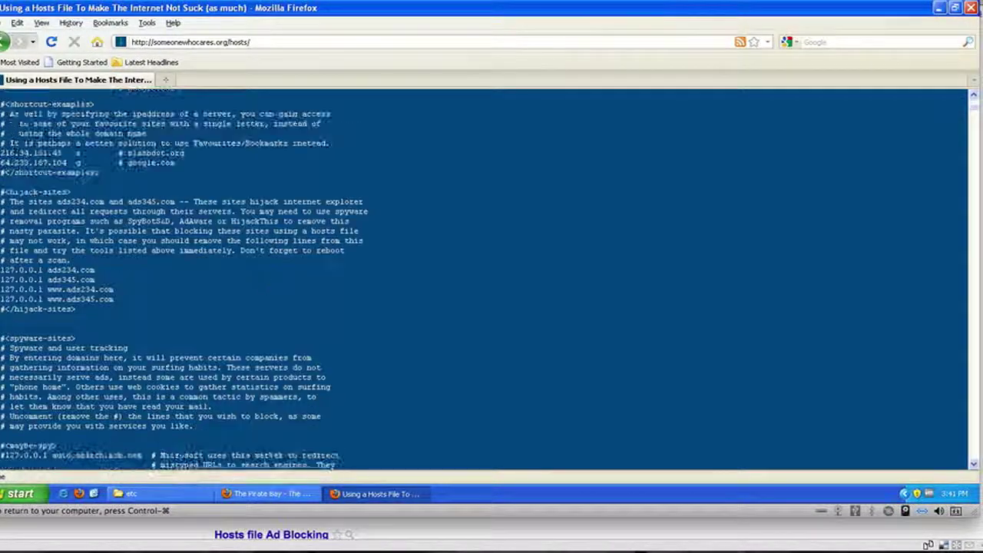
scroll(268, 220, "down", 8)
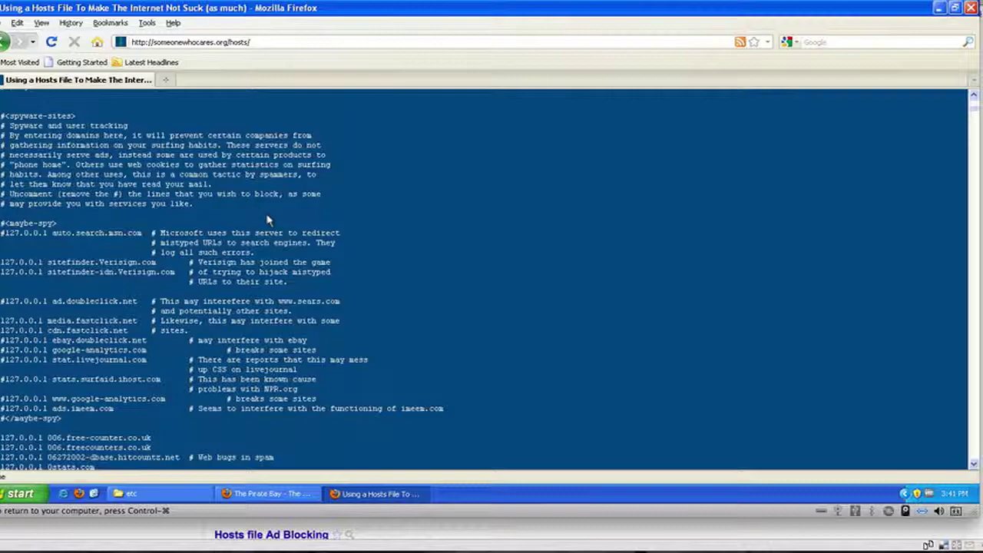
scroll(268, 220, "down", 20)
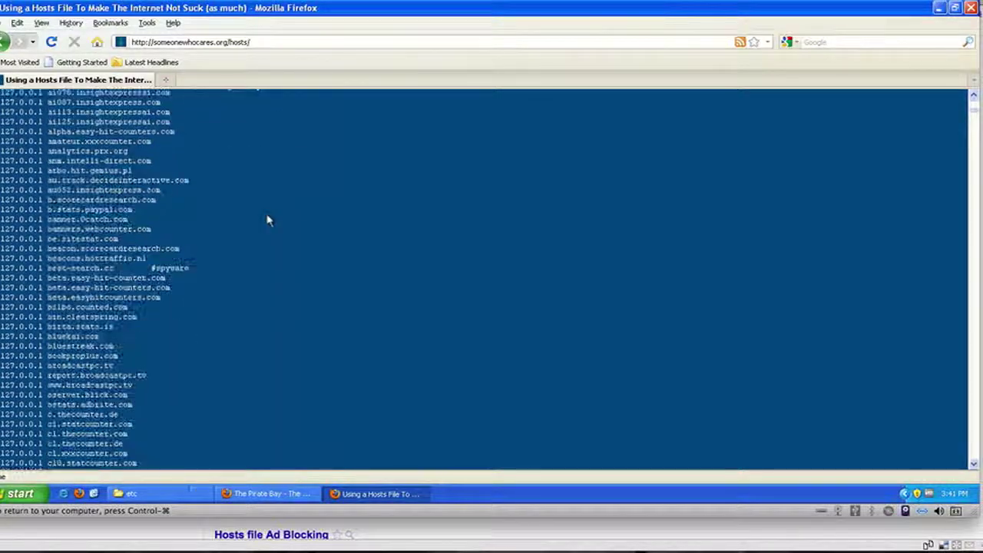
scroll(268, 221, "down", 20)
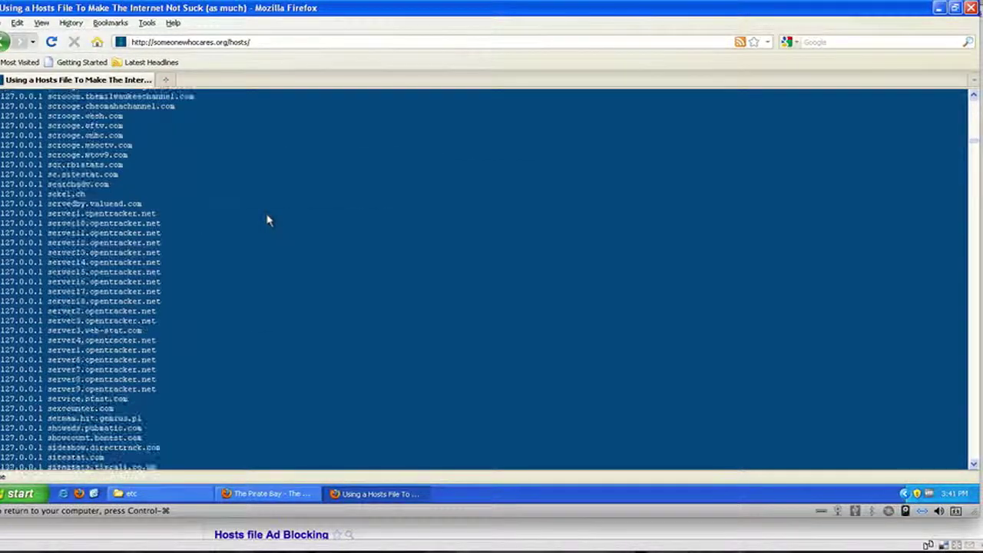
scroll(268, 220, "down", 6)
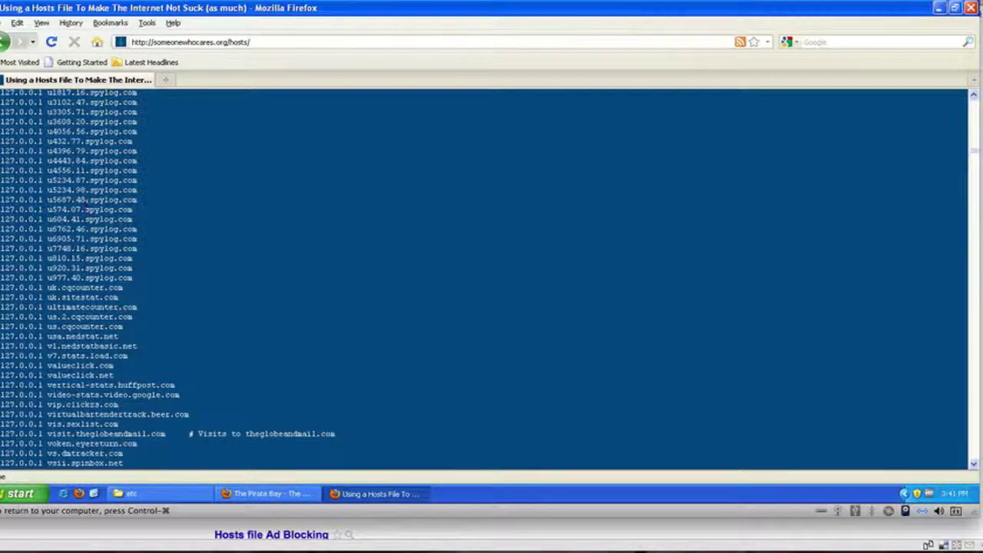
scroll(159, 213, "up", 20)
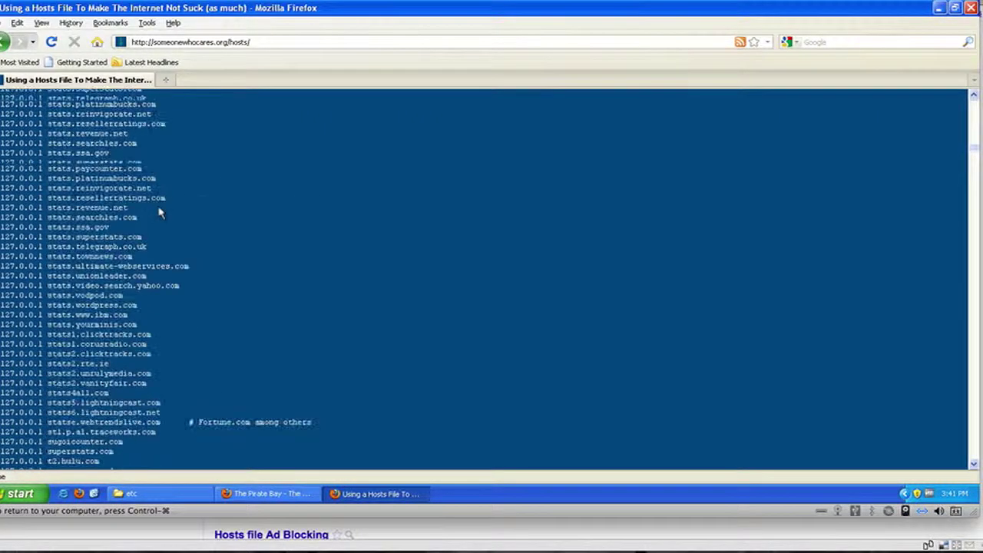
Select all the text on the hosts page and copy it with Edit > Copy
left_click(42, 23)
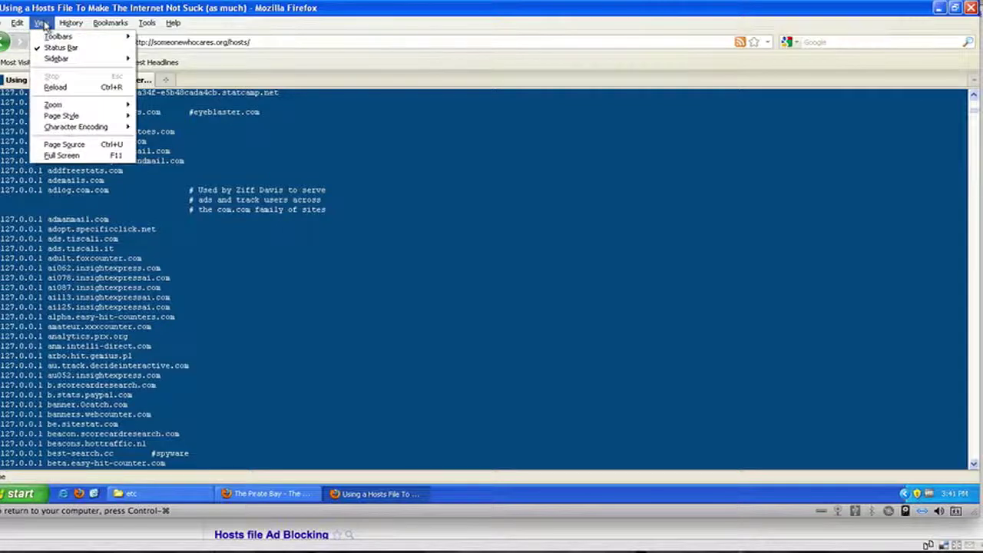
mouse_move(19, 27)
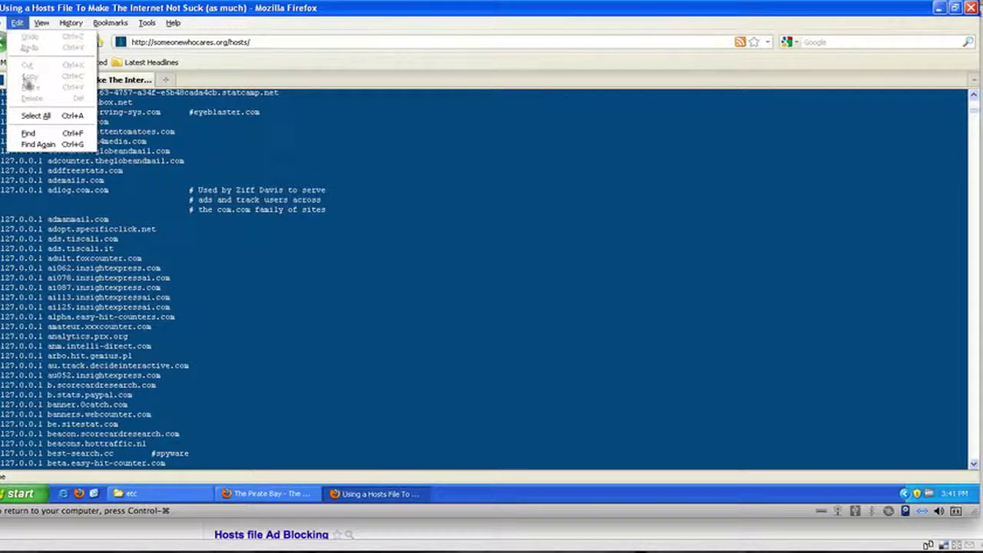
left_click(36, 116)
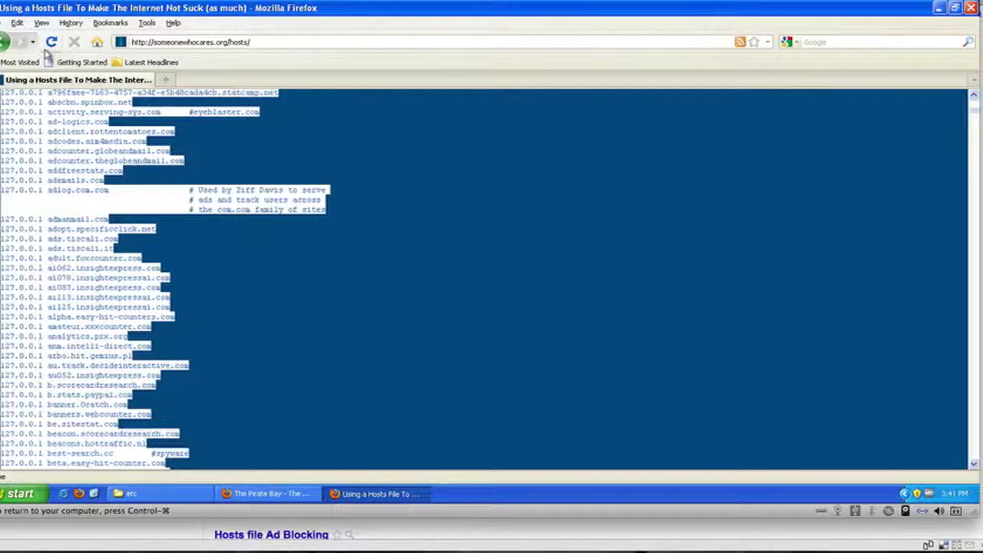
left_click(17, 23)
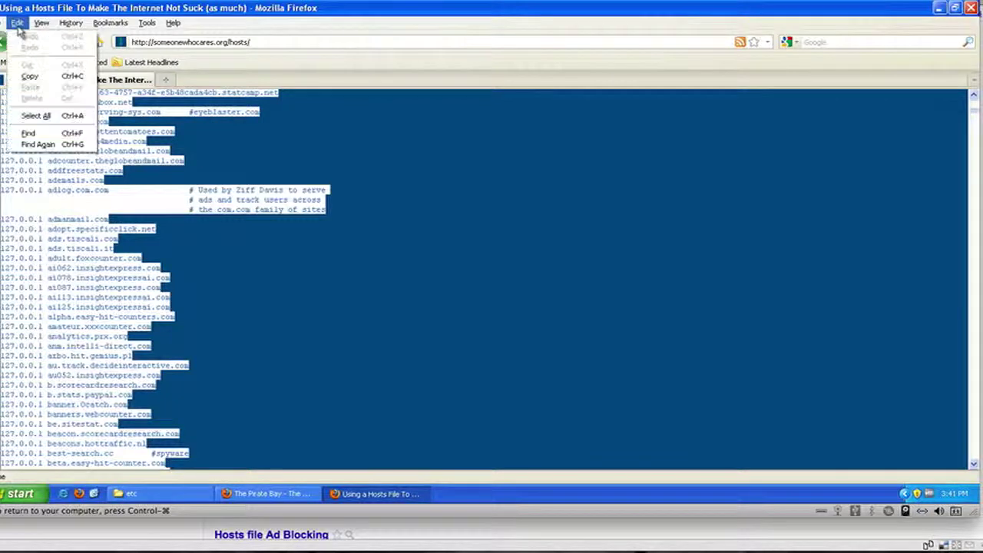
left_click(30, 78)
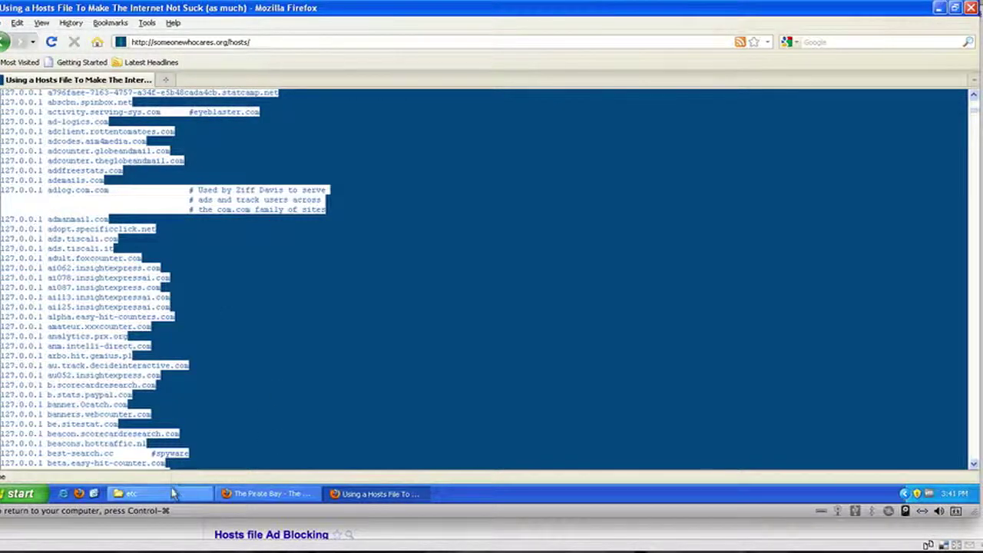
Rename the etc folder's existing hosts file to hosts.orig as a backup
left_click(127, 493)
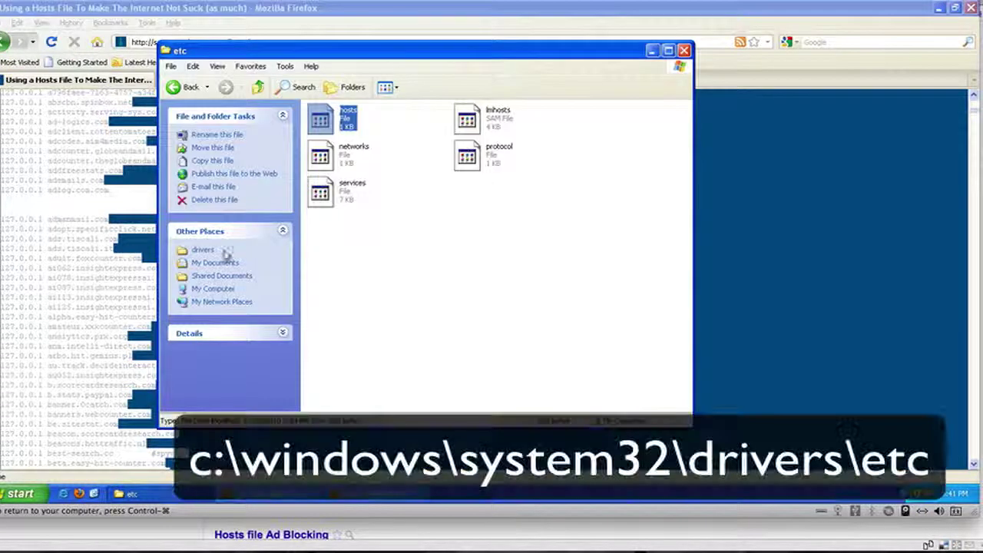
right_click(343, 117)
left_click(367, 223)
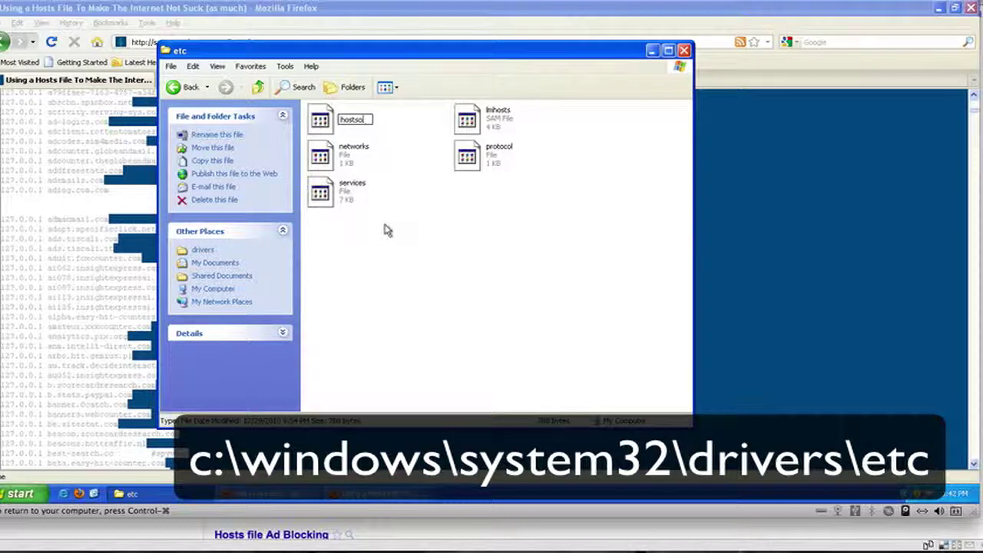
type(".ol")
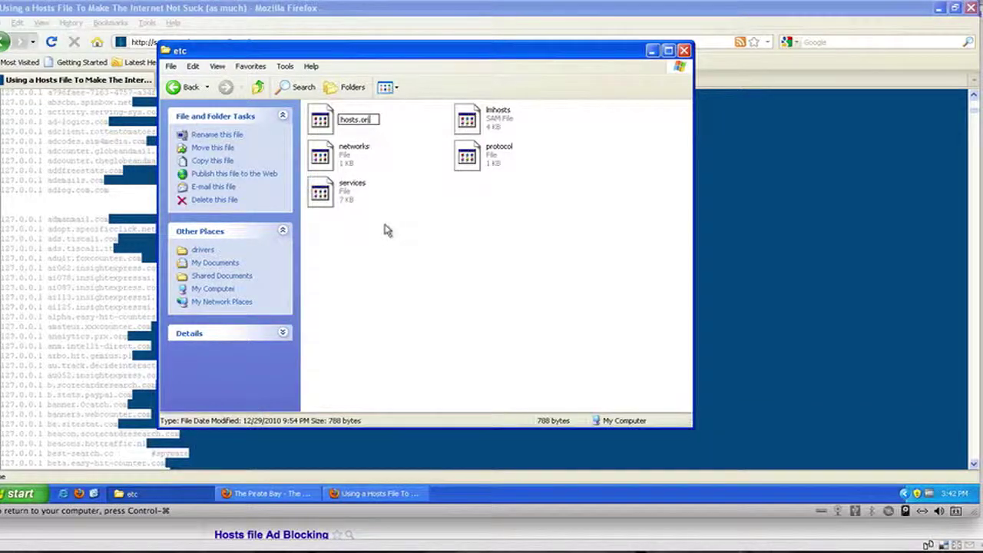
key("Return")
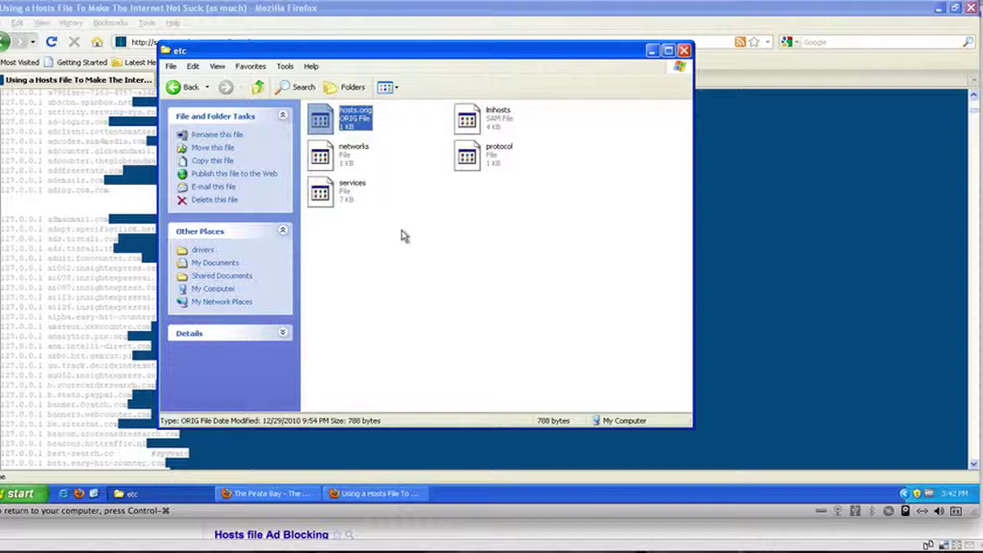
Create a new text document named hosts in the etc folder
right_click(402, 232)
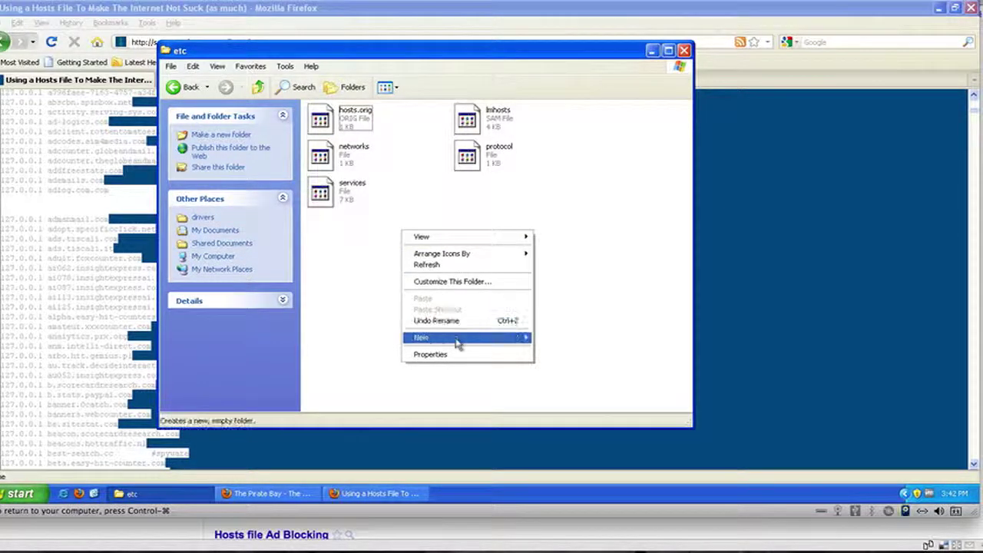
mouse_move(457, 344)
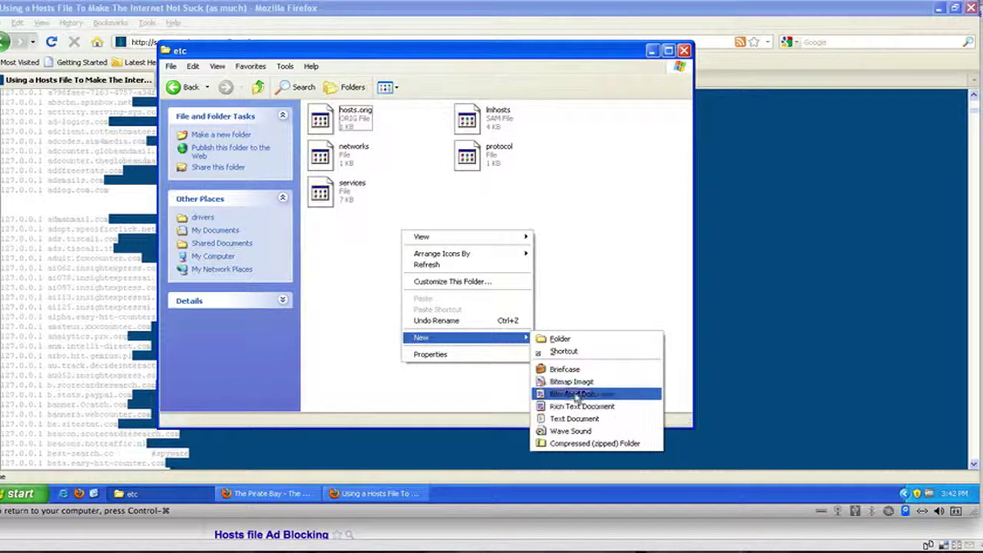
left_click(574, 419)
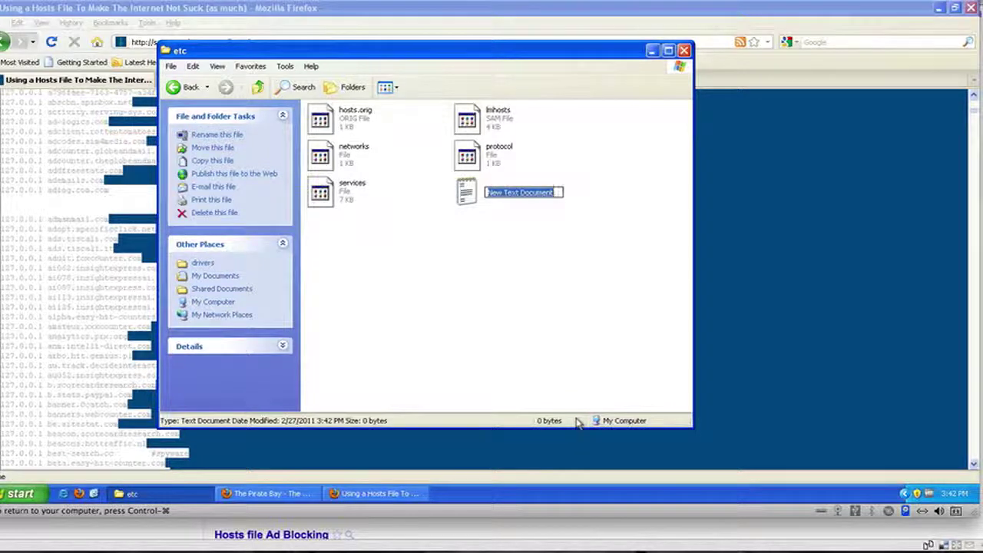
type("hosts")
key("Return")
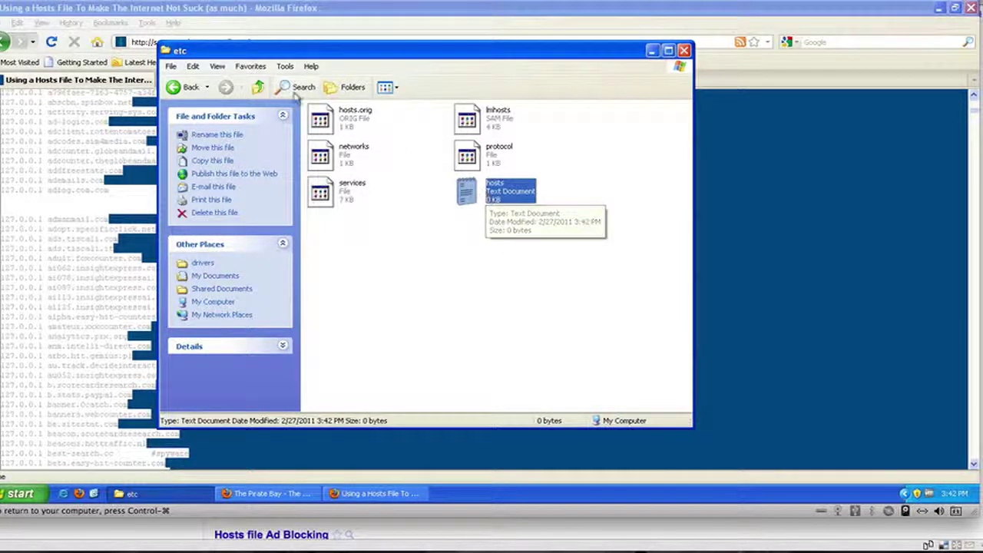
Uncheck 'Hide extensions for known file types' in Folder Options and apply it
left_click(284, 67)
left_click(311, 119)
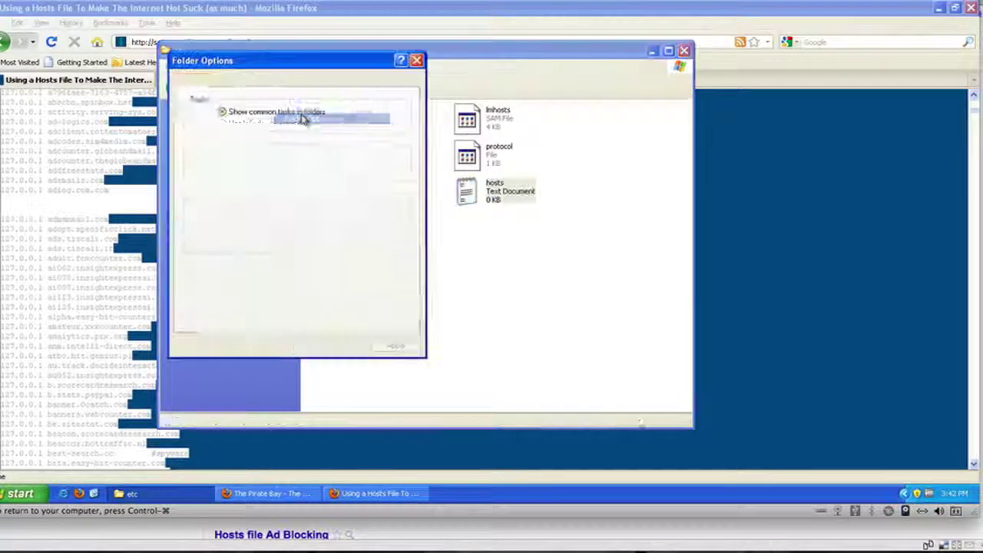
left_click(220, 82)
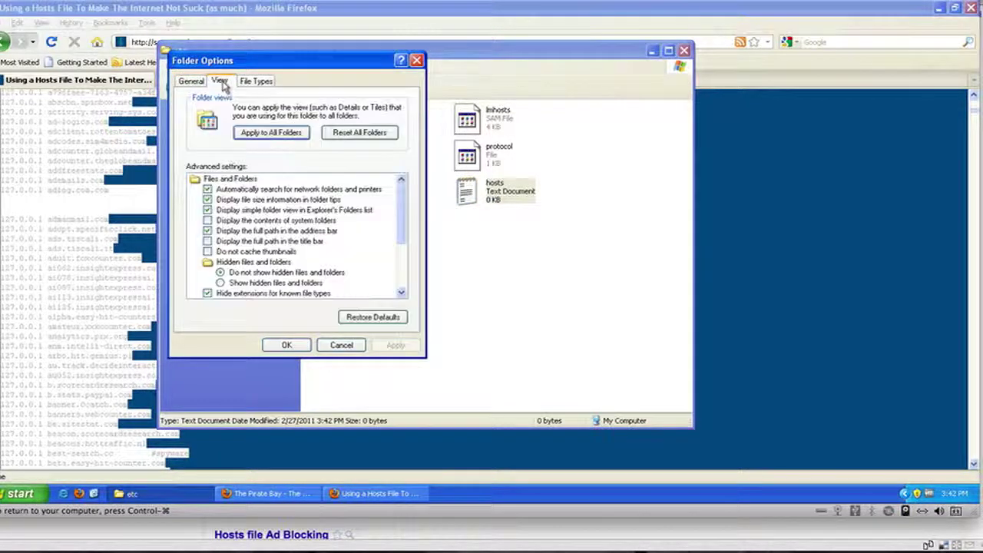
left_click(208, 293)
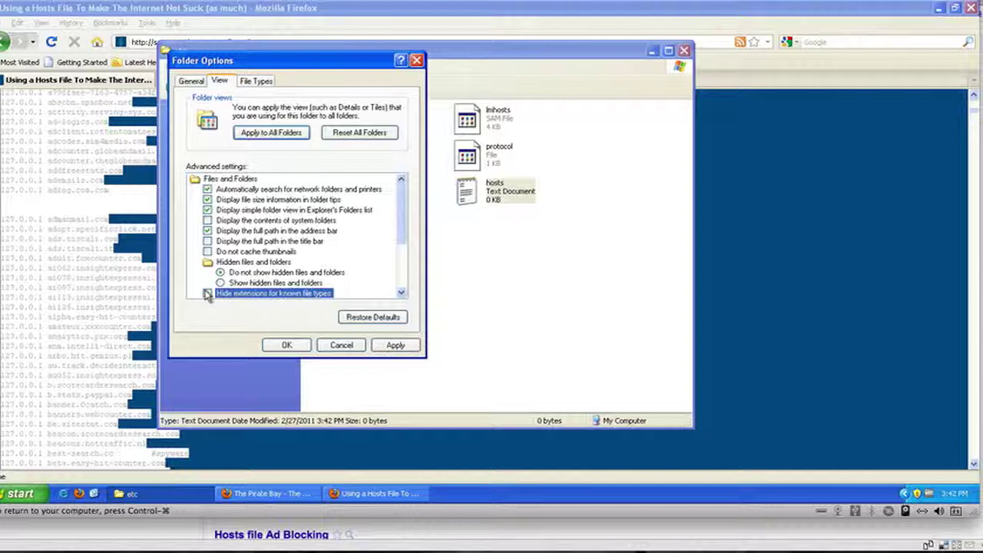
left_click(291, 344)
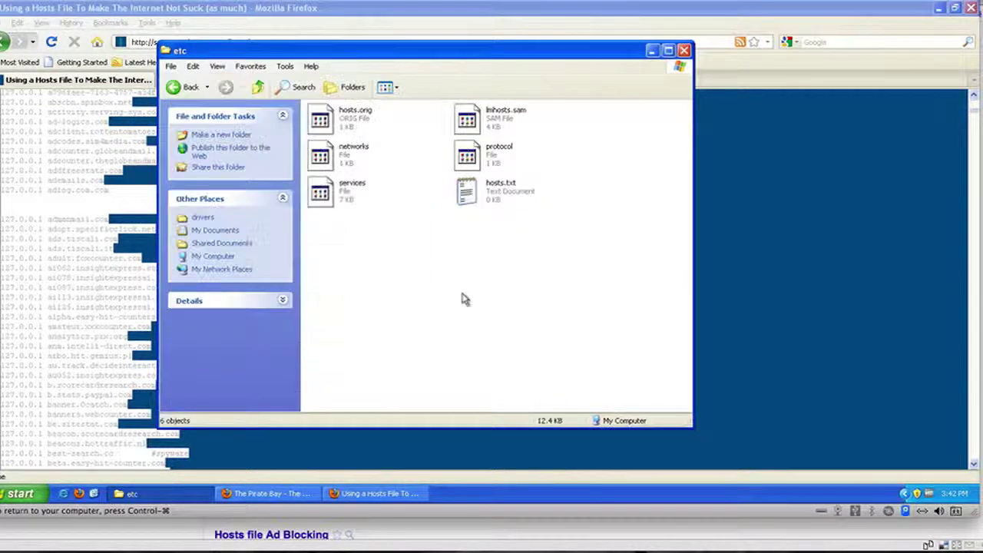
Rename hosts.txt to extensionless hosts, confirming the extension-change warning
left_click(498, 199)
right_click(501, 198)
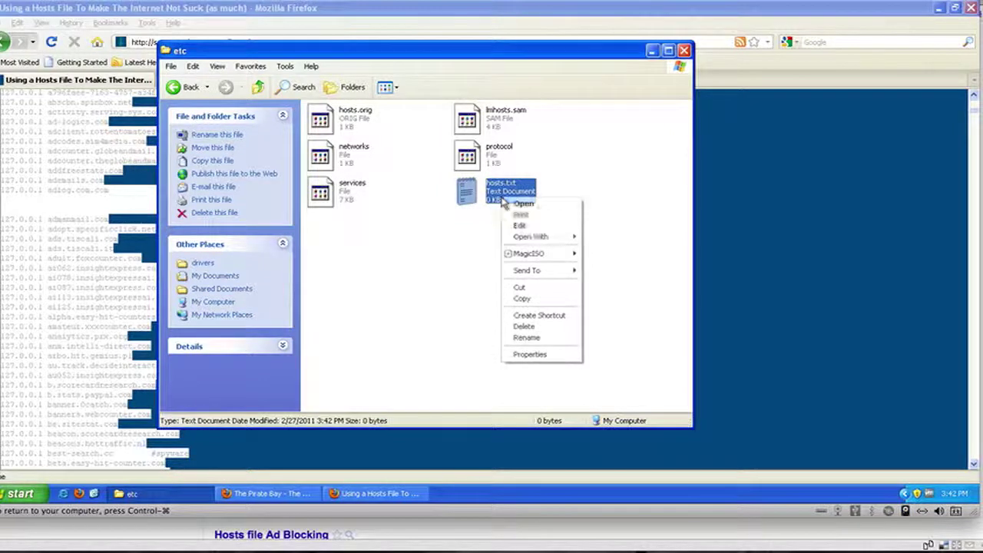
left_click(530, 337)
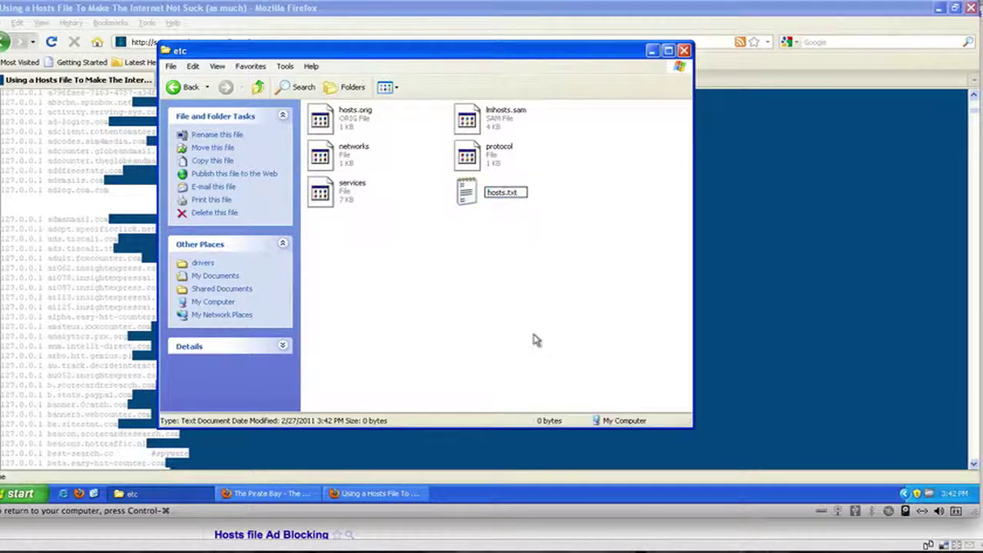
key("Return")
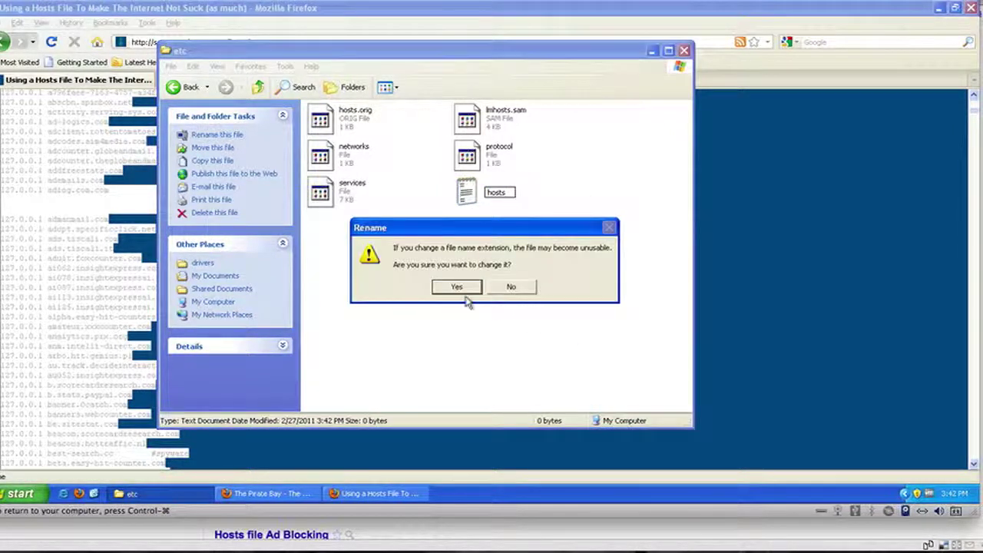
left_click(459, 289)
Open the hosts file in Notepad and paste the copied ad-blocking list into it
double_click(480, 200)
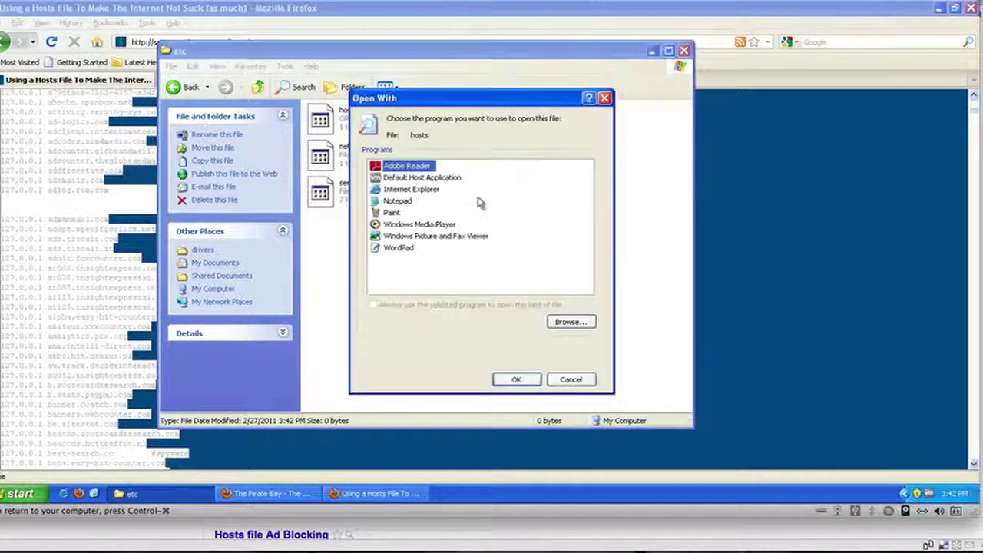
left_click(396, 202)
double_click(394, 202)
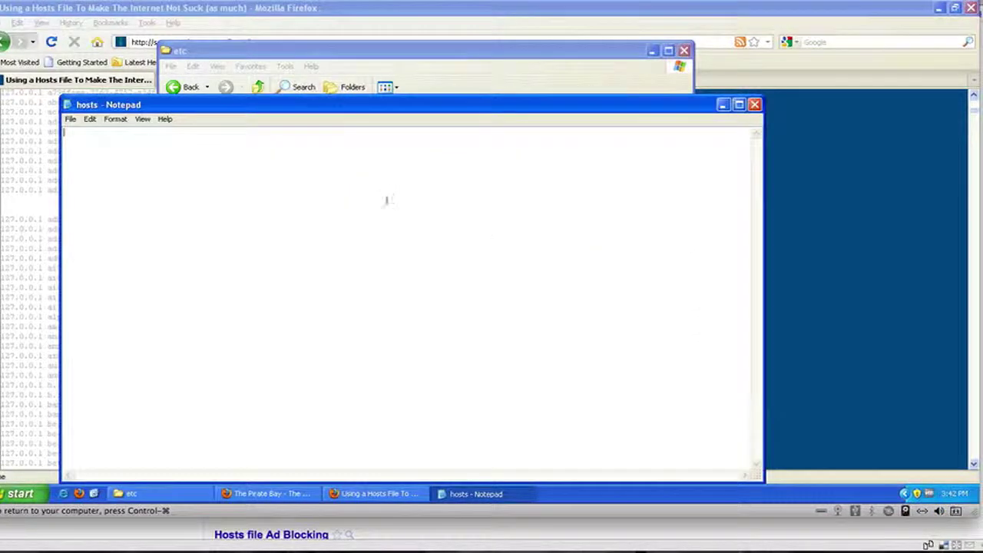
left_click(90, 119)
left_click(112, 175)
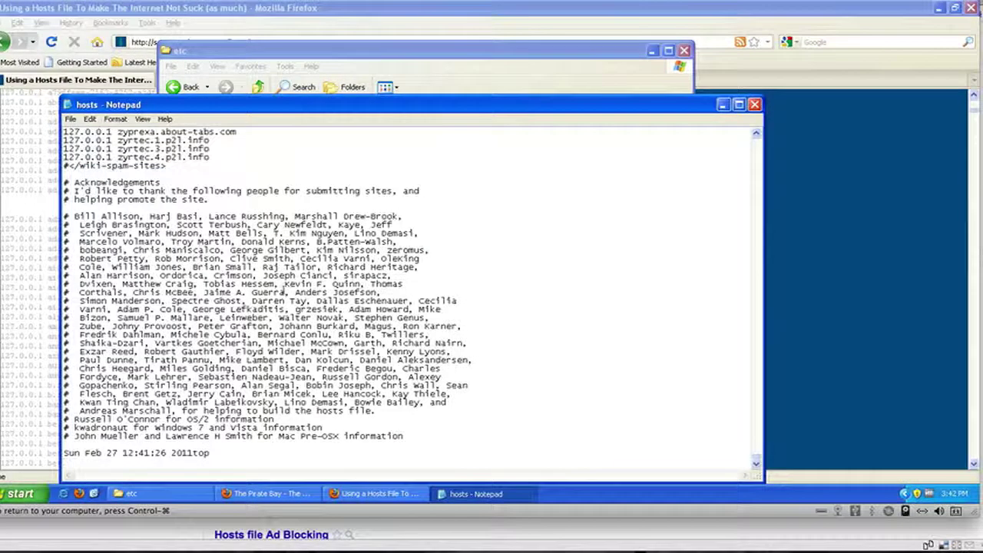
Scroll through the pasted 127.0.0.1 entries and save the hosts file
scroll(284, 292, "up", 20)
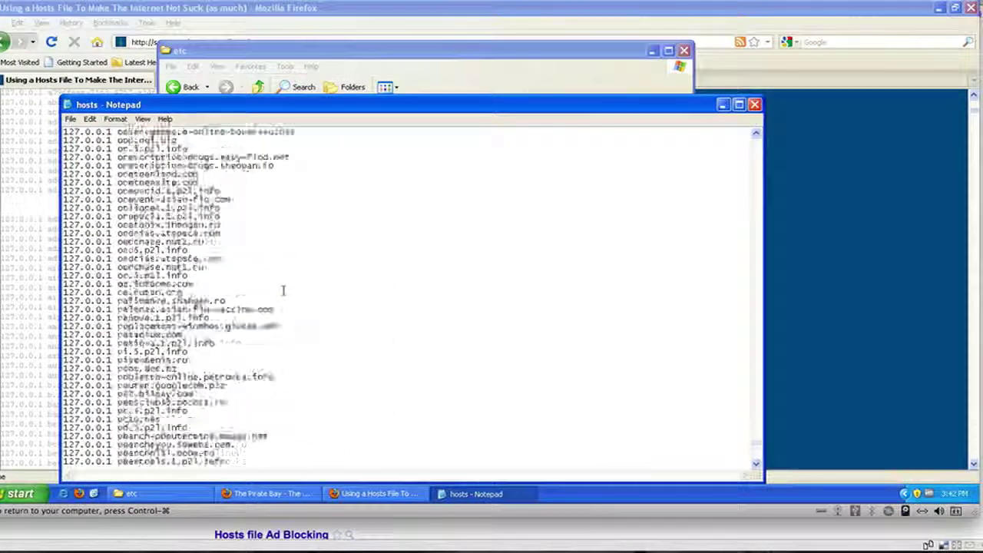
scroll(284, 292, "up", 10)
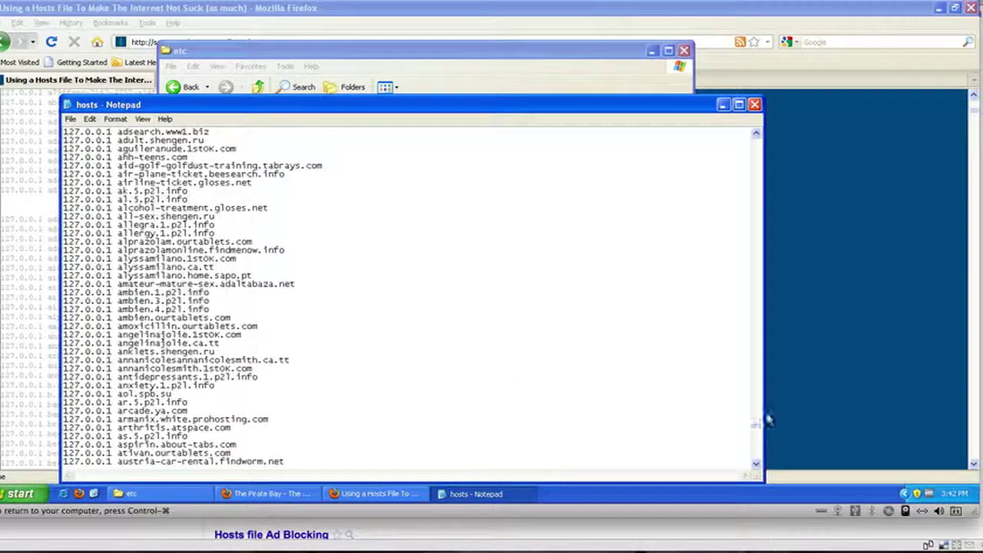
left_click_drag(757, 432, 758, 138)
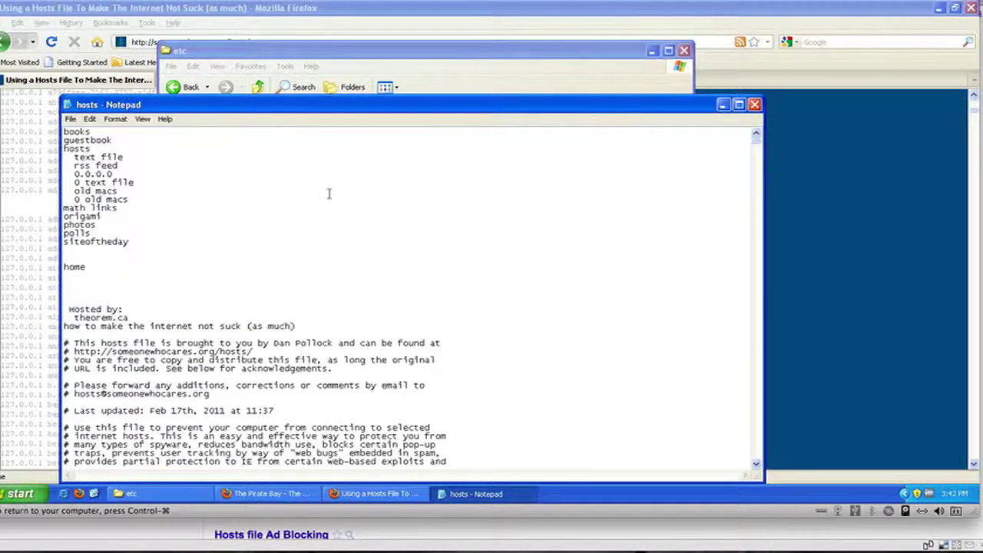
scroll(329, 194, "down", 1)
scroll(328, 194, "down", 8)
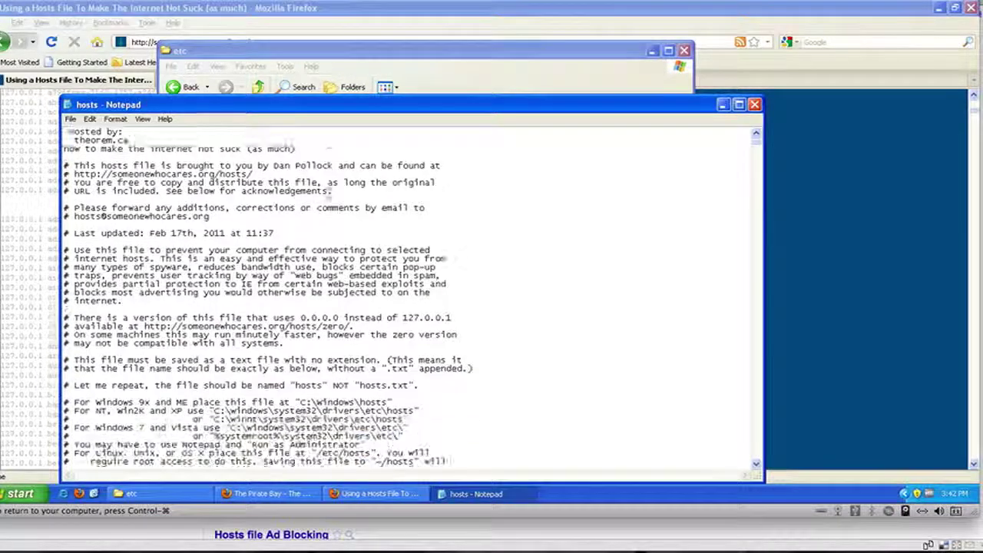
left_click(70, 119)
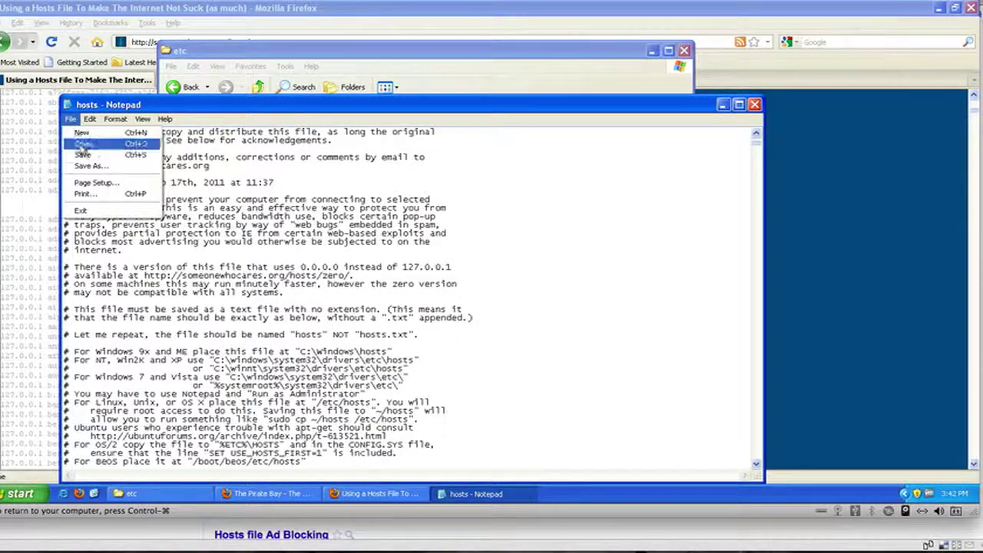
left_click(84, 155)
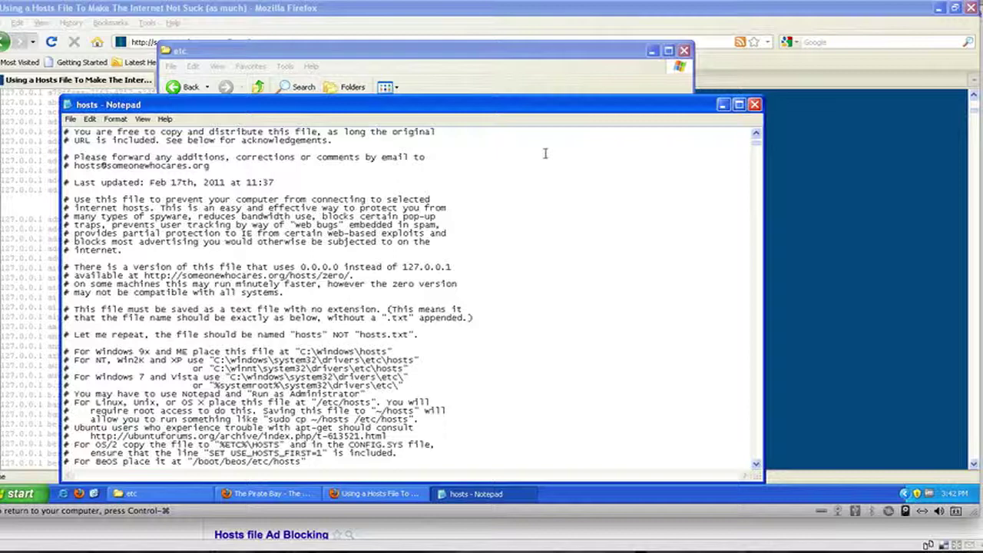
Close Notepad, reload The Pirate Bay in Firefox, and type 'NICE!!!' in its search box
left_click(754, 105)
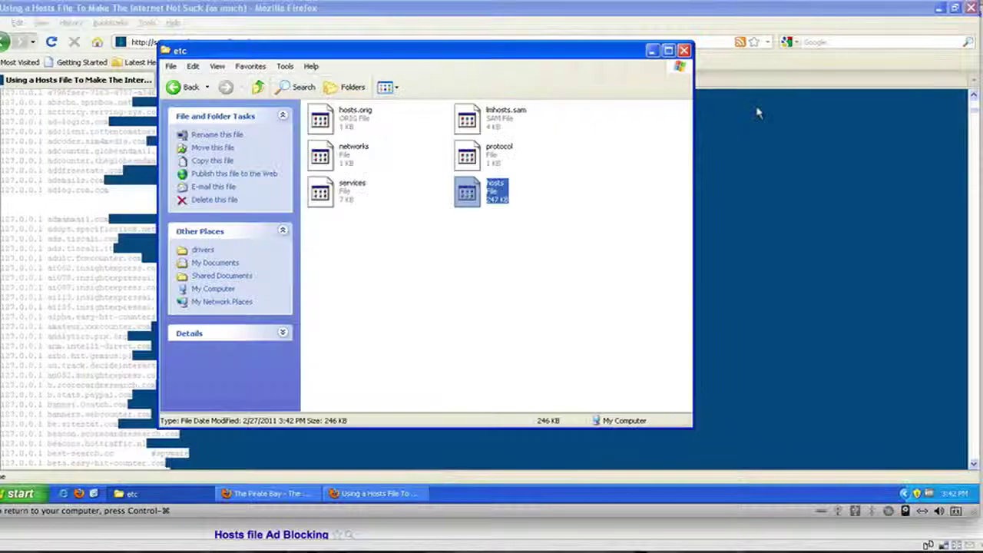
left_click(472, 252)
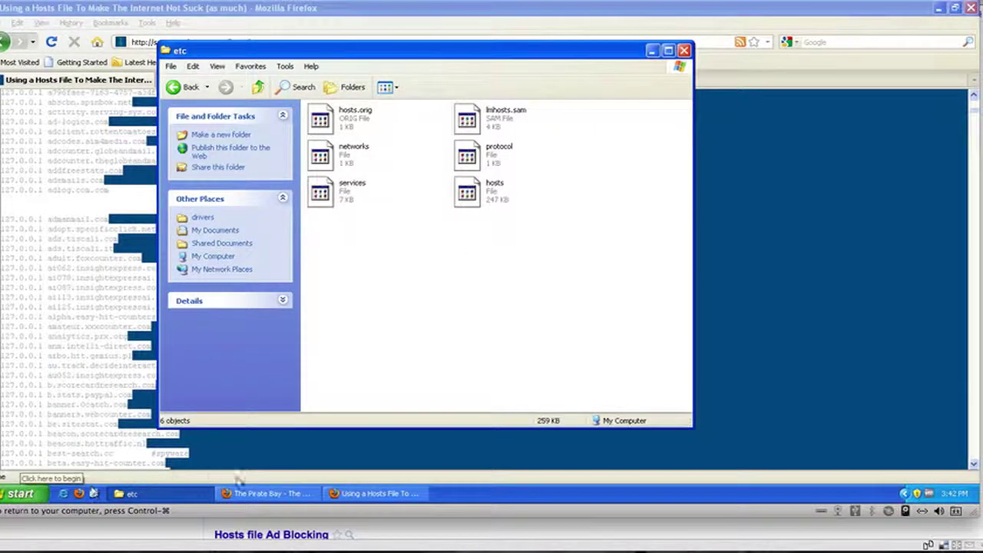
left_click(269, 497)
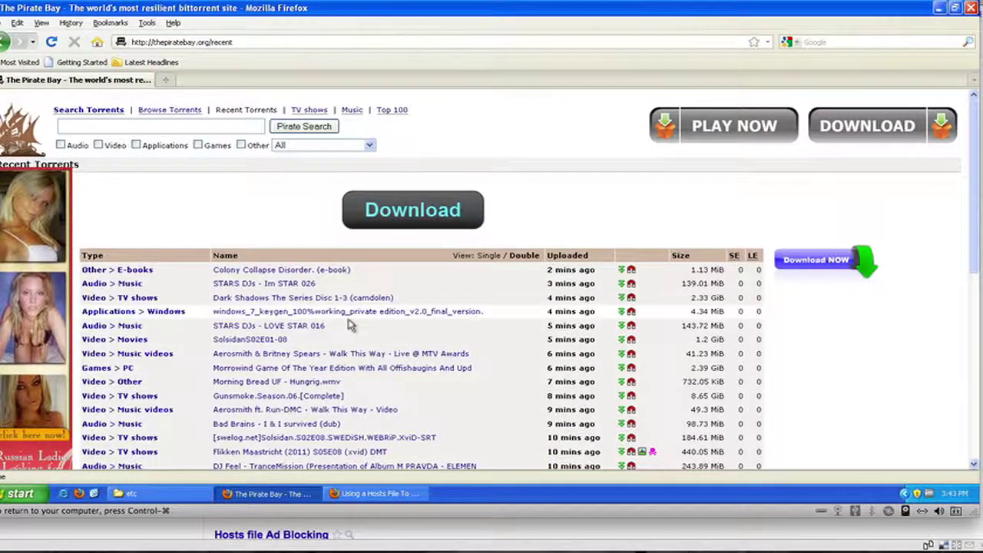
key("super+r")
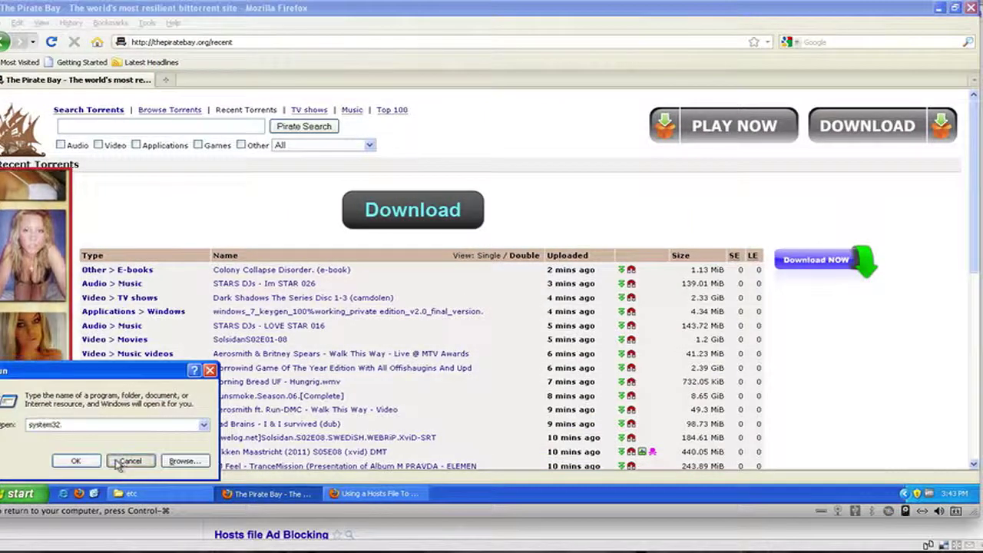
left_click(130, 461)
left_click(51, 42)
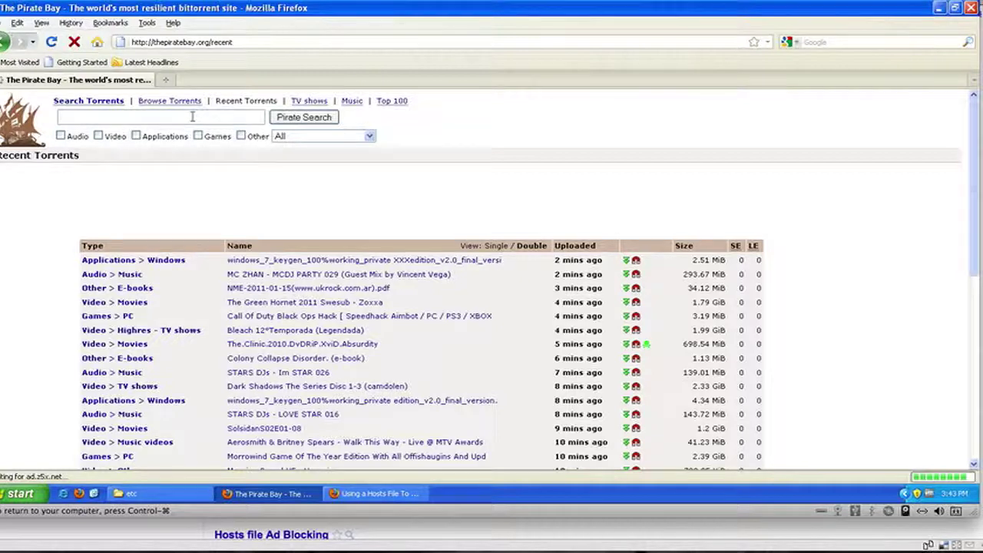
type("NICE!!!")
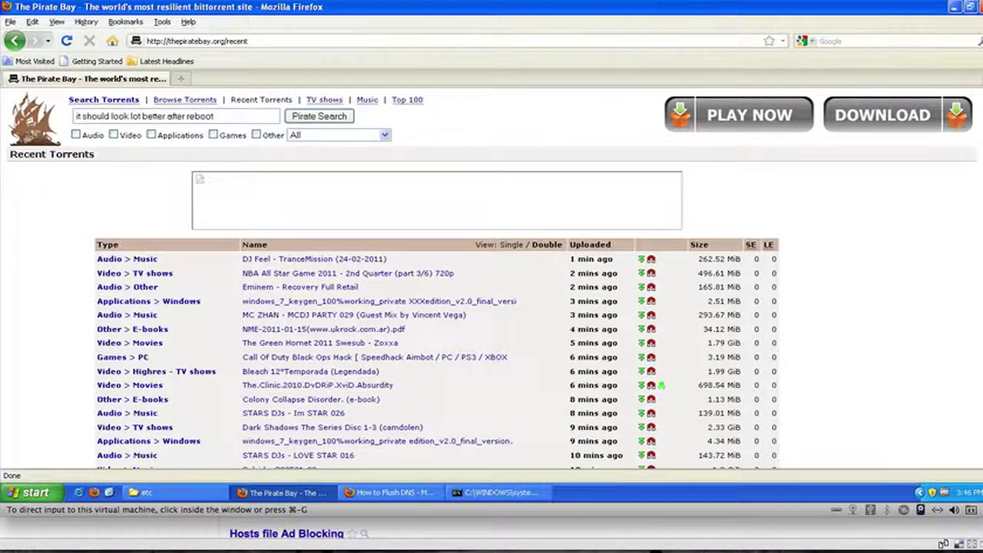
Restart Windows XP, letting Firefox quit so the reboot goes through
left_click(46, 496)
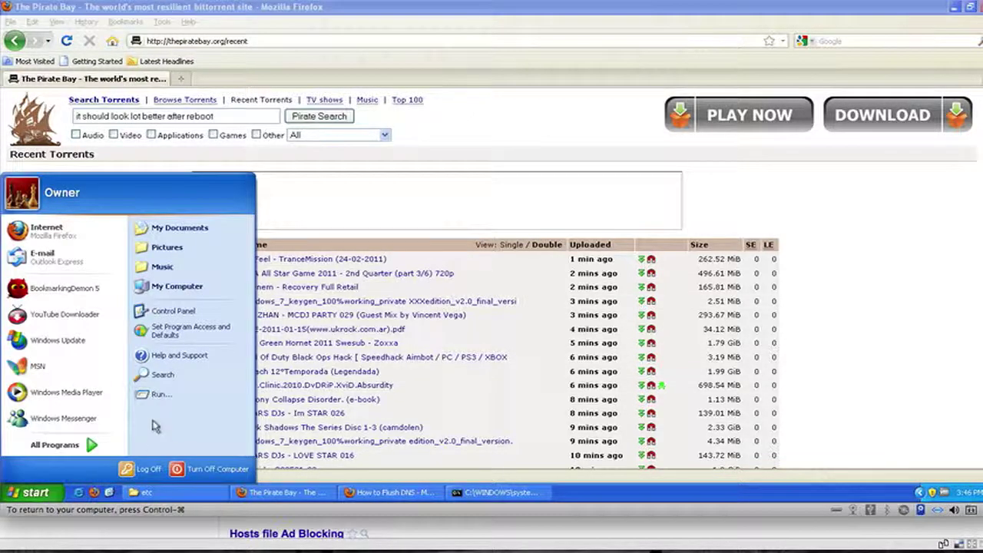
key("Escape")
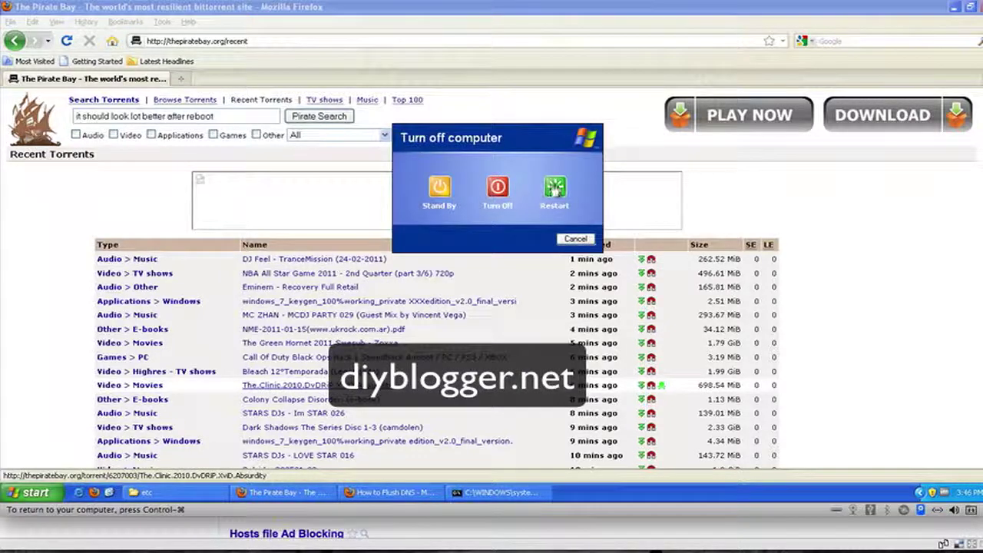
left_click(555, 189)
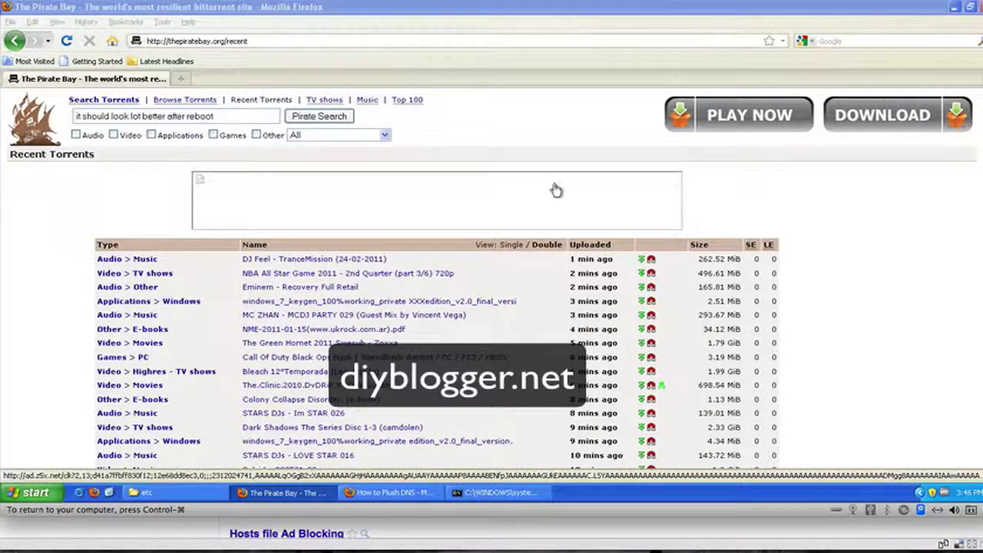
left_click(499, 270)
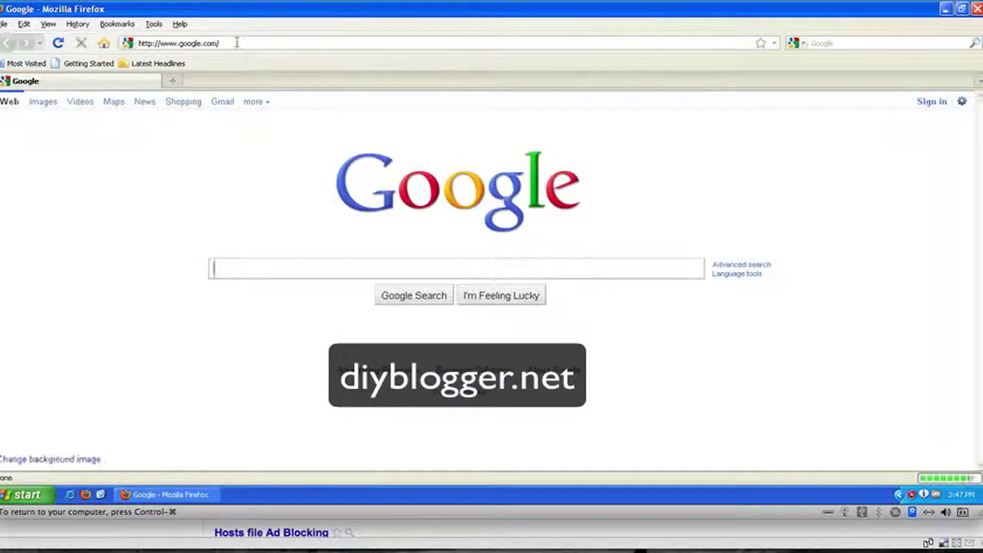
Load thepiratebay.org from the address-bar suggestions and dismiss the desktop cleanup notification
left_click(236, 43)
type("the")
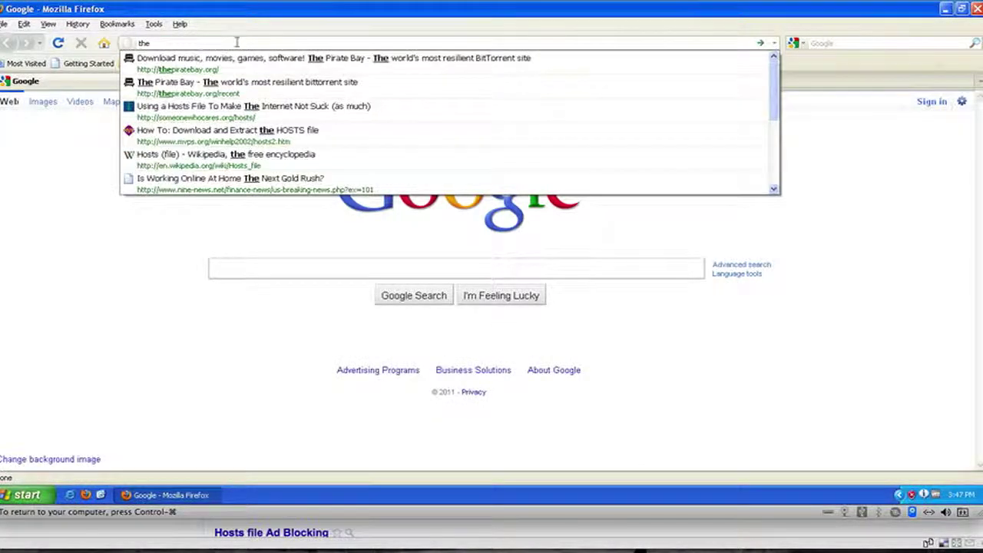
key("Down")
key("Return")
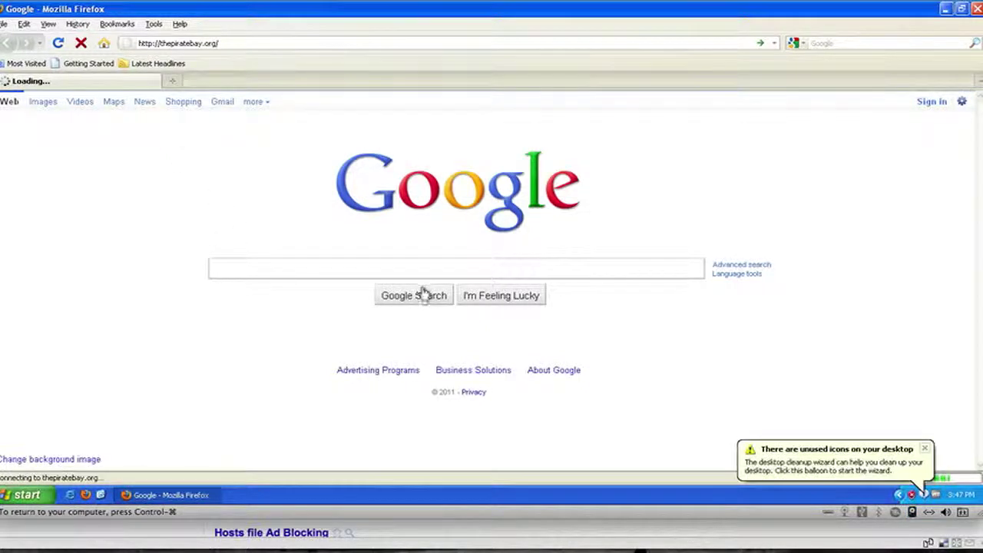
left_click(924, 449)
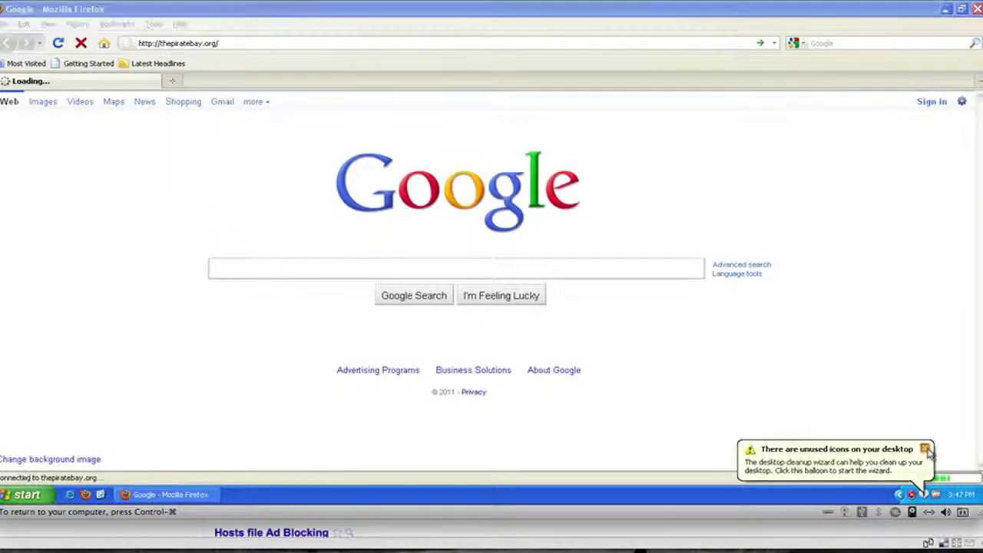
left_click(465, 12)
Open the Recent Torrents list and type 'Now TH' into the search box
left_click(480, 308)
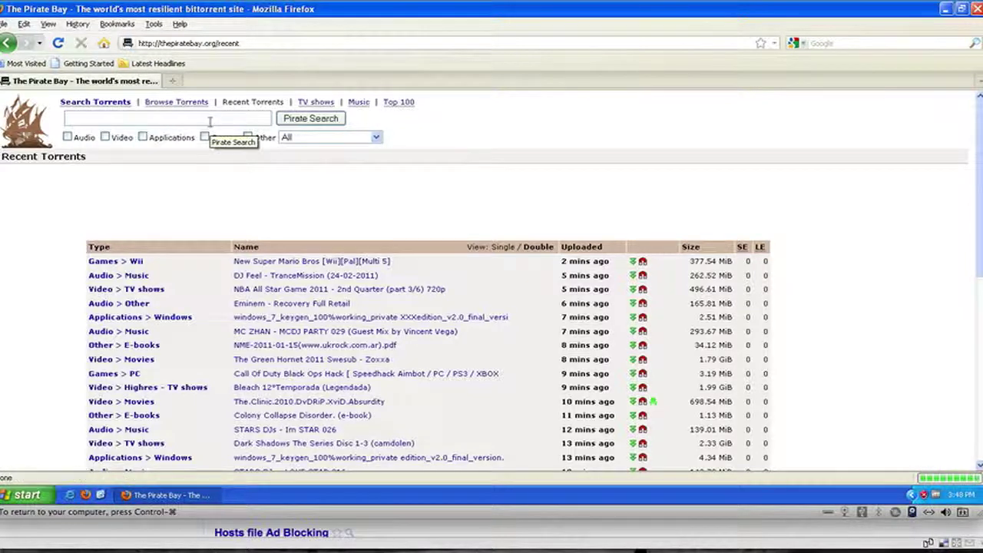
left_click(209, 121)
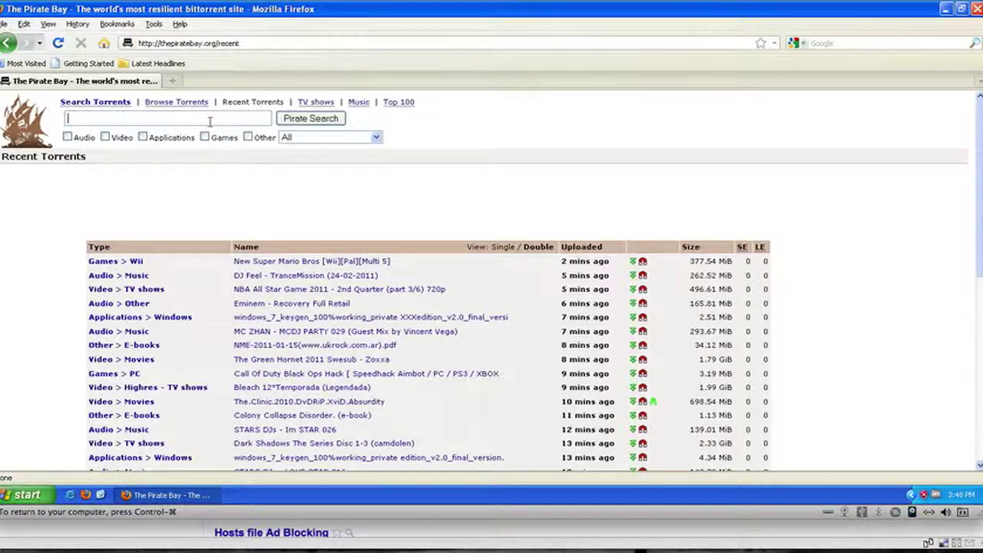
type("Now TH")
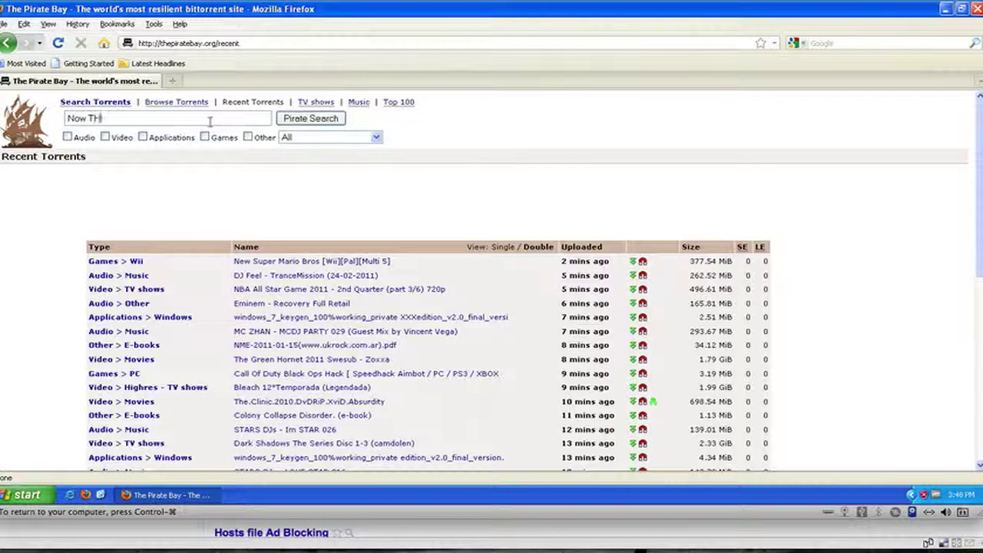